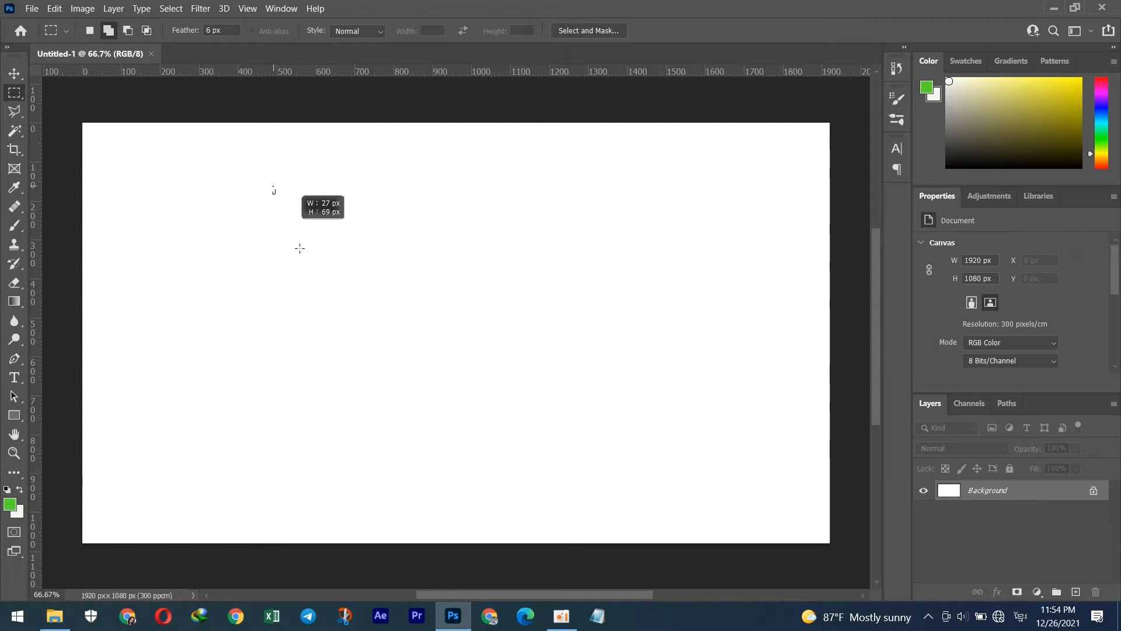
Step: Draw a feathered rectangular selection of about 1120 by 790 px, add a new layer for it, and set the background color to black
drag(646, 463, 696, 481)
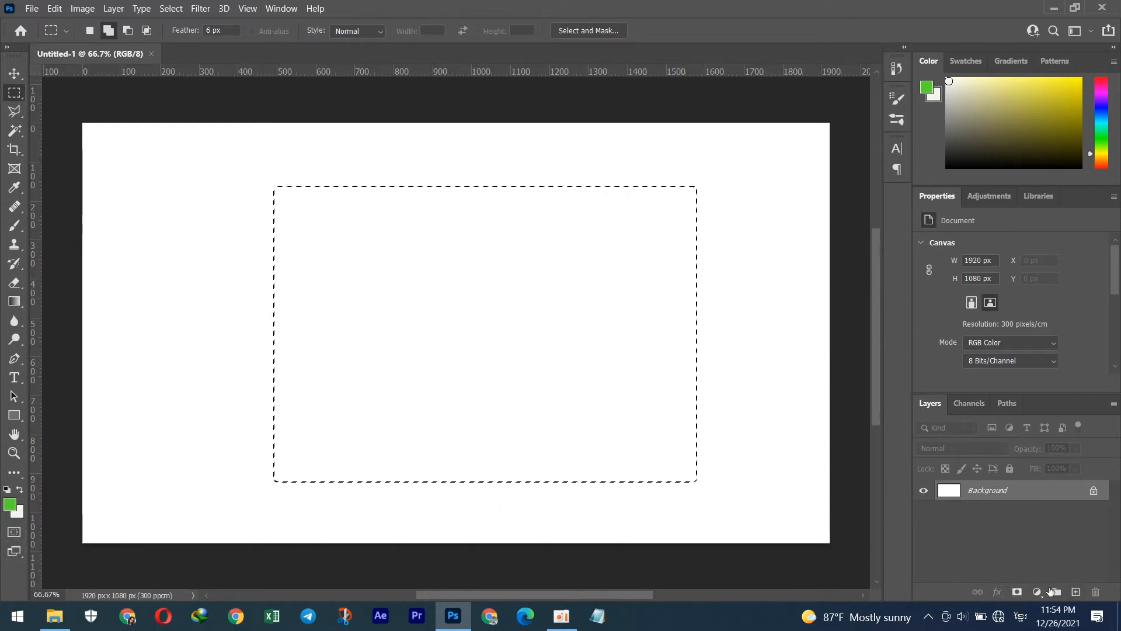
click(1076, 592)
click(21, 512)
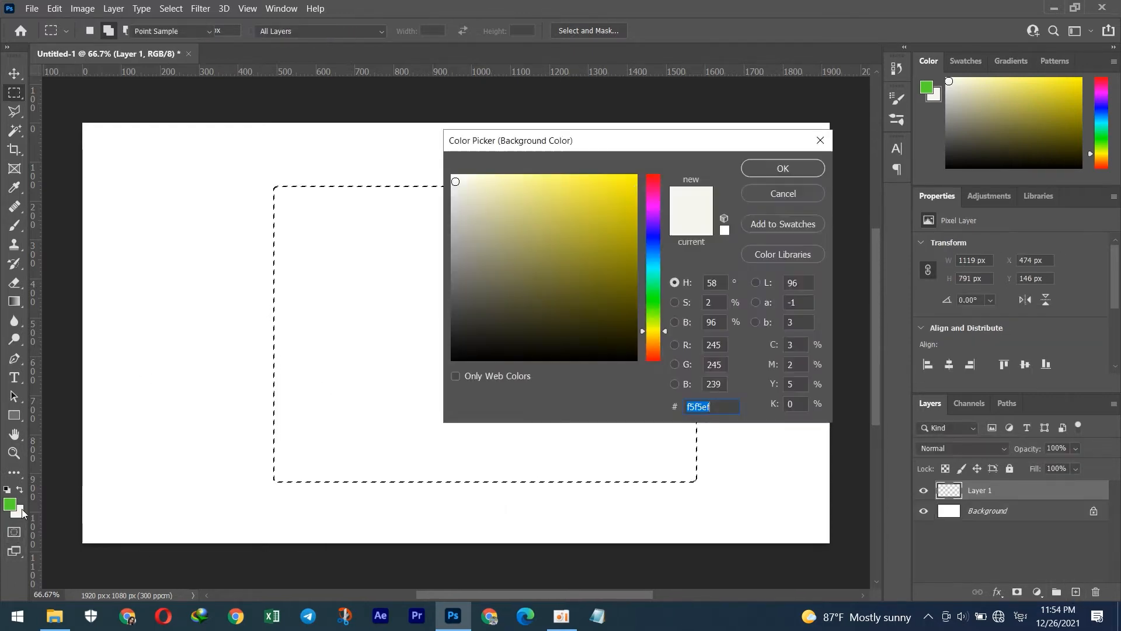
click(460, 348)
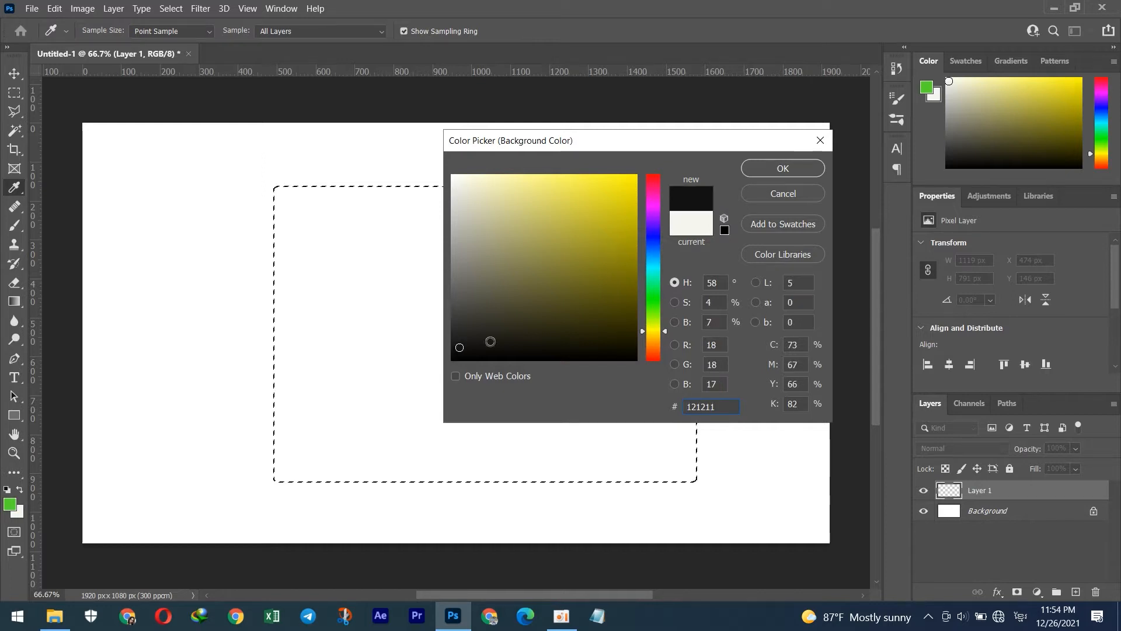
click(457, 358)
click(783, 169)
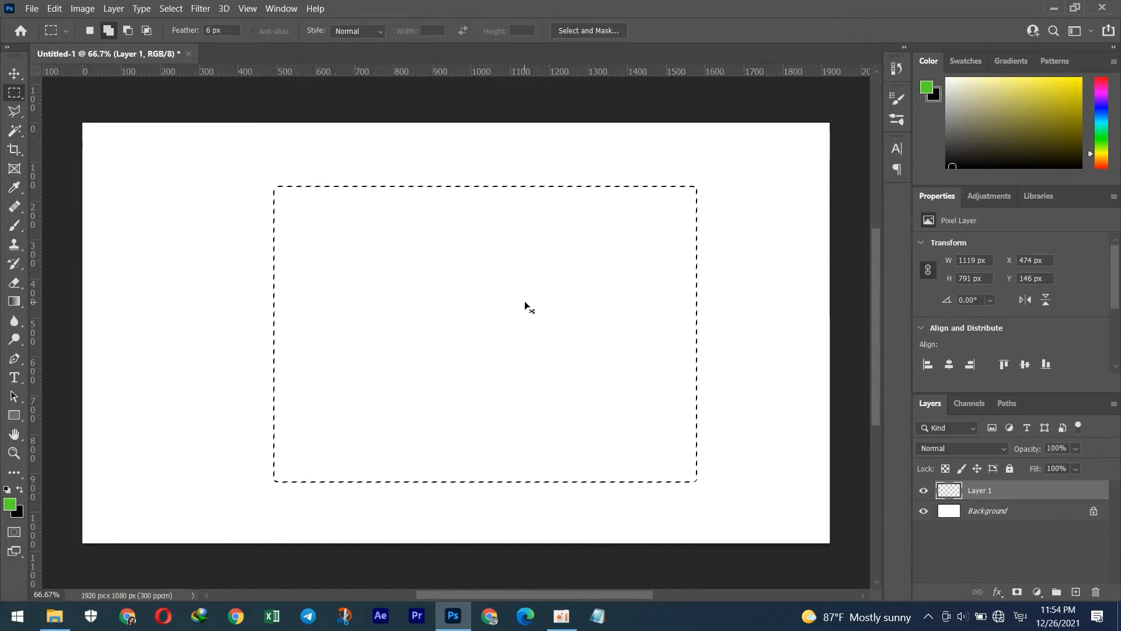
Step: Fill the feathered selection with black, deselect it, and delete that layer
key(ctrl+BackSpace)
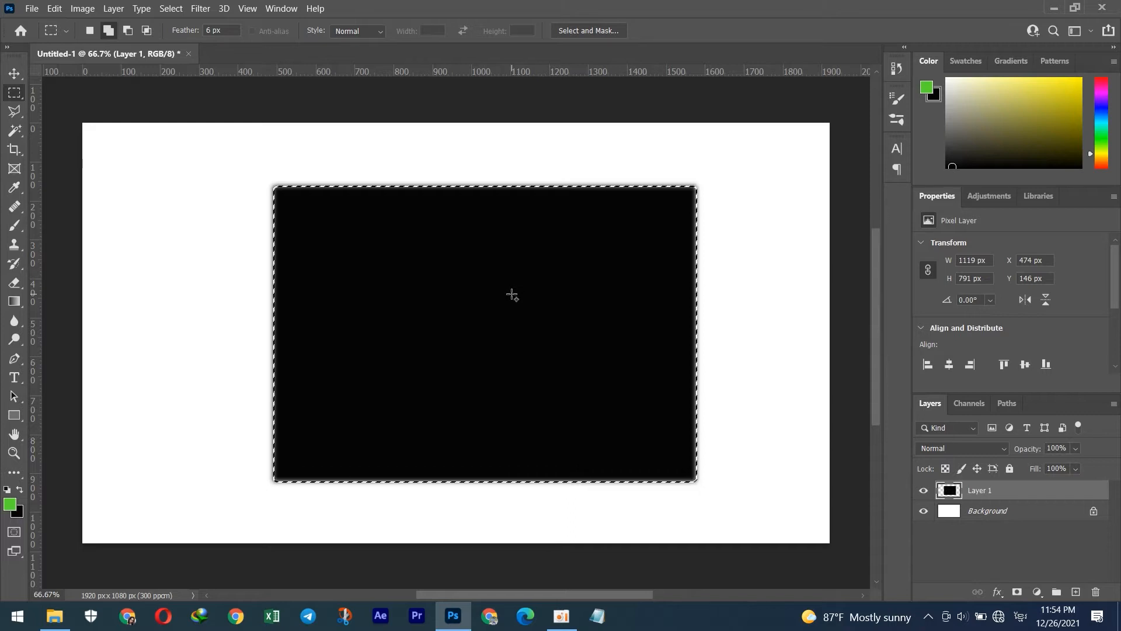
key(ctrl+d)
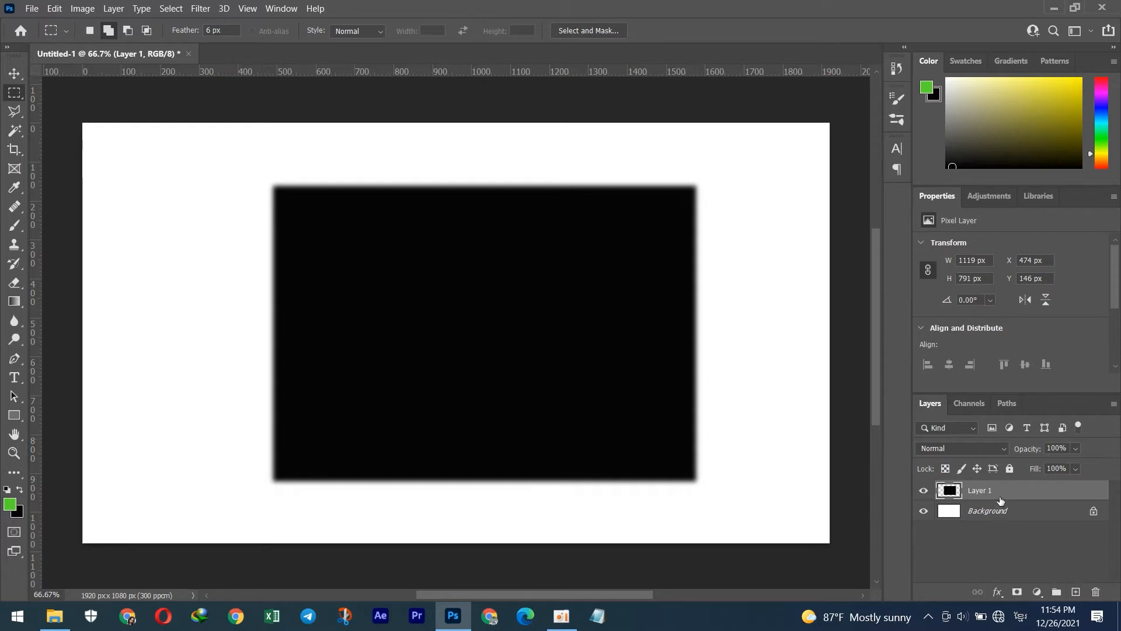
key(Delete)
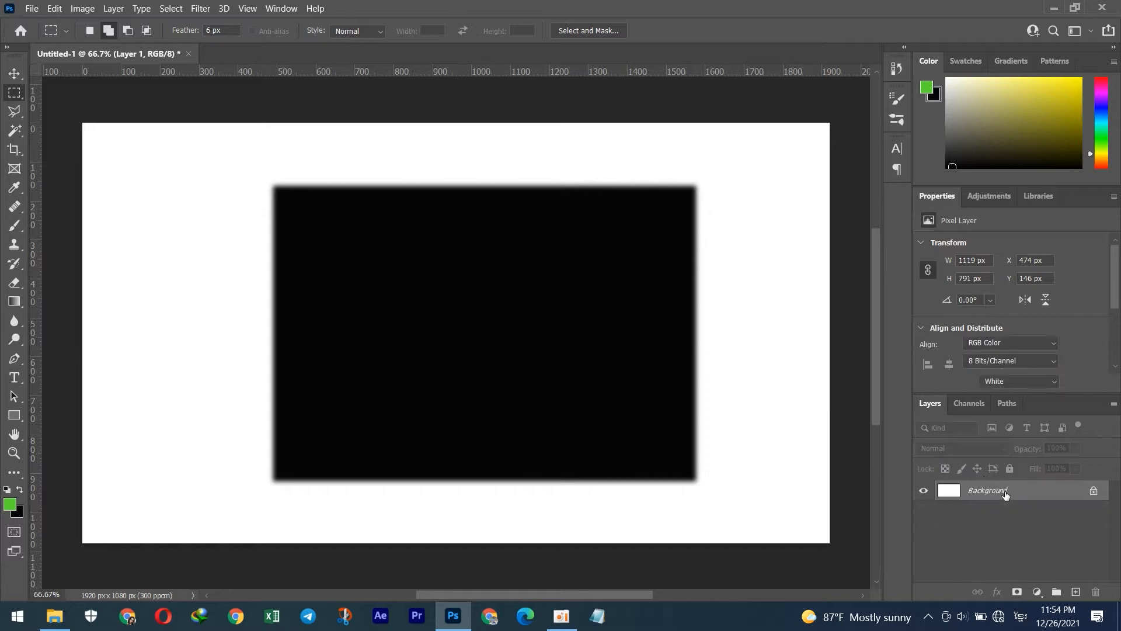
Step: Set the Rectangular Marquee tool's feather to 0 px
right_click(18, 99)
click(68, 93)
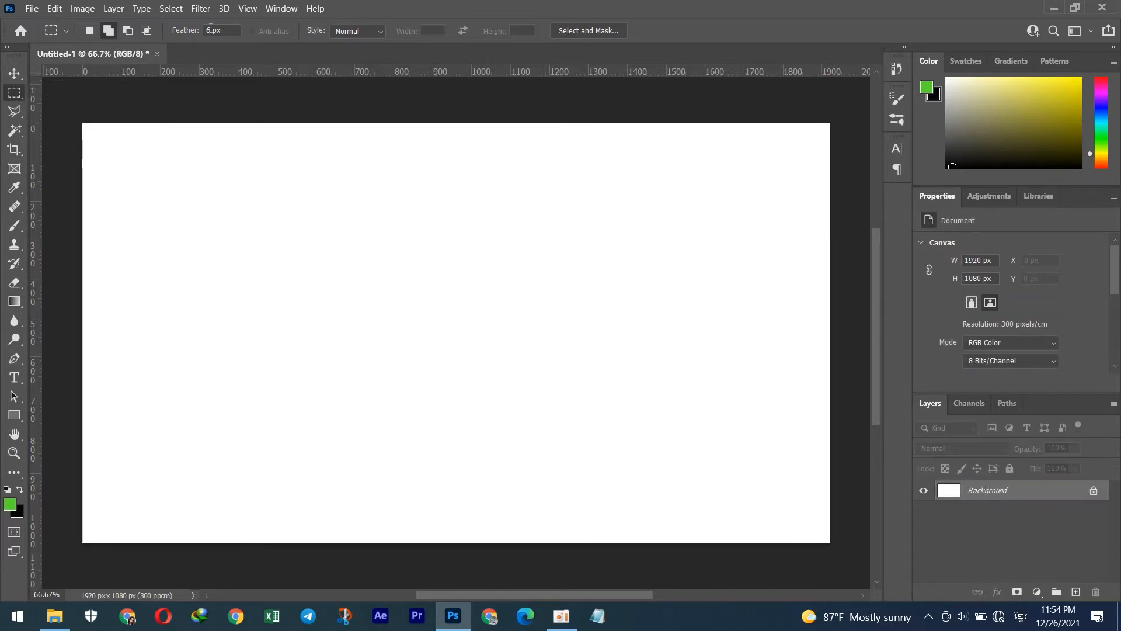
key(BackSpace)
text(00)
key(BackSpace)
key(BackSpace)
key(BackSpace)
text(0)
Step: Create a black rectangle of about 1077 by 758 px from a sharp-edged selection on a new layer, and deselect it
drag(229, 183, 648, 478)
click(1076, 591)
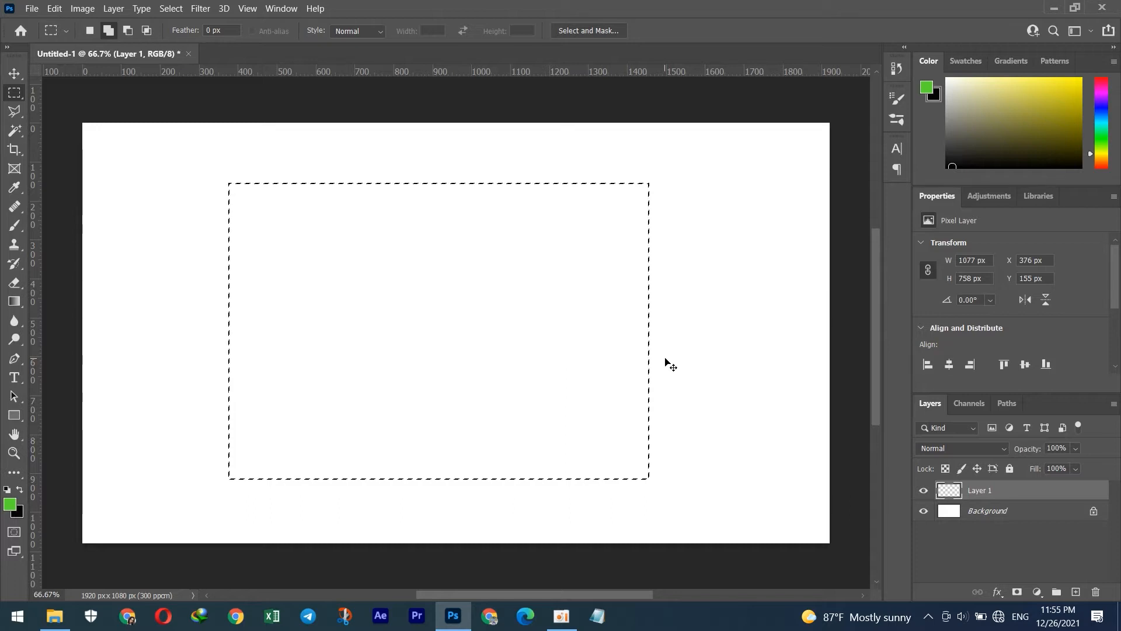
key(ctrl+BackSpace)
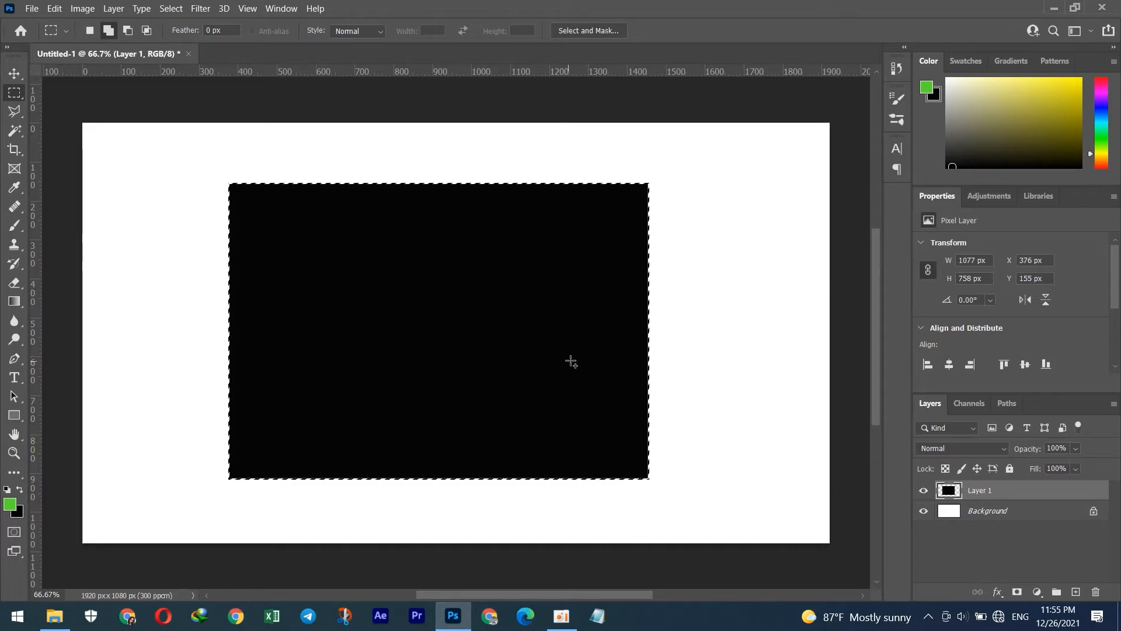
key(ctrl+d)
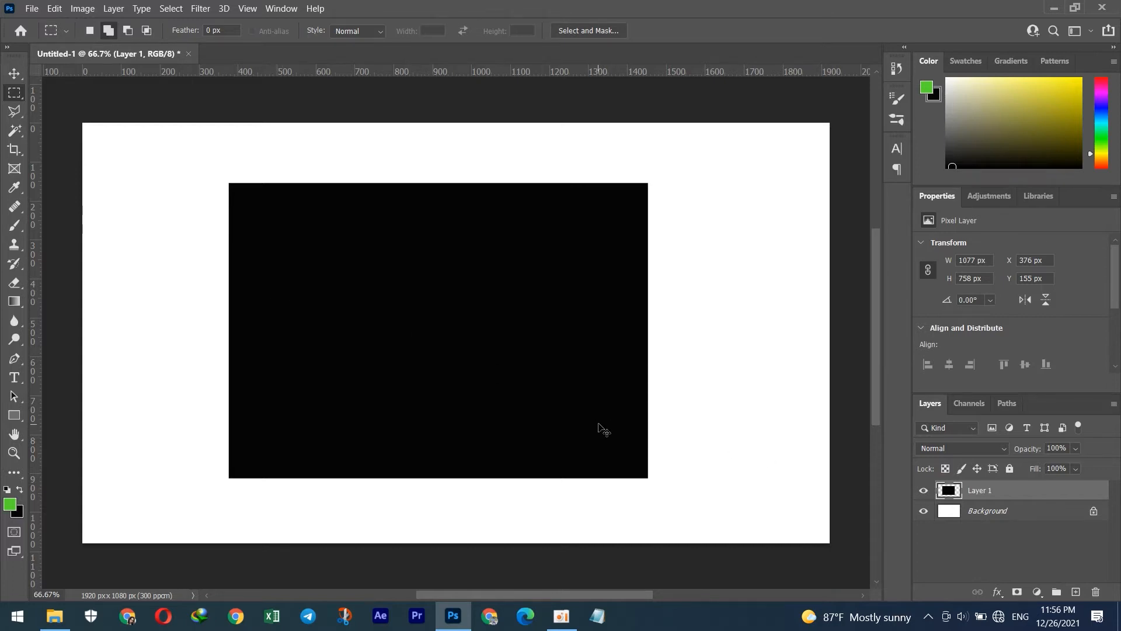
Step: Distort the black rectangle into a perspective panel, moving both left corners outward and the top-right corner slightly down and inward
key(ctrl+t)
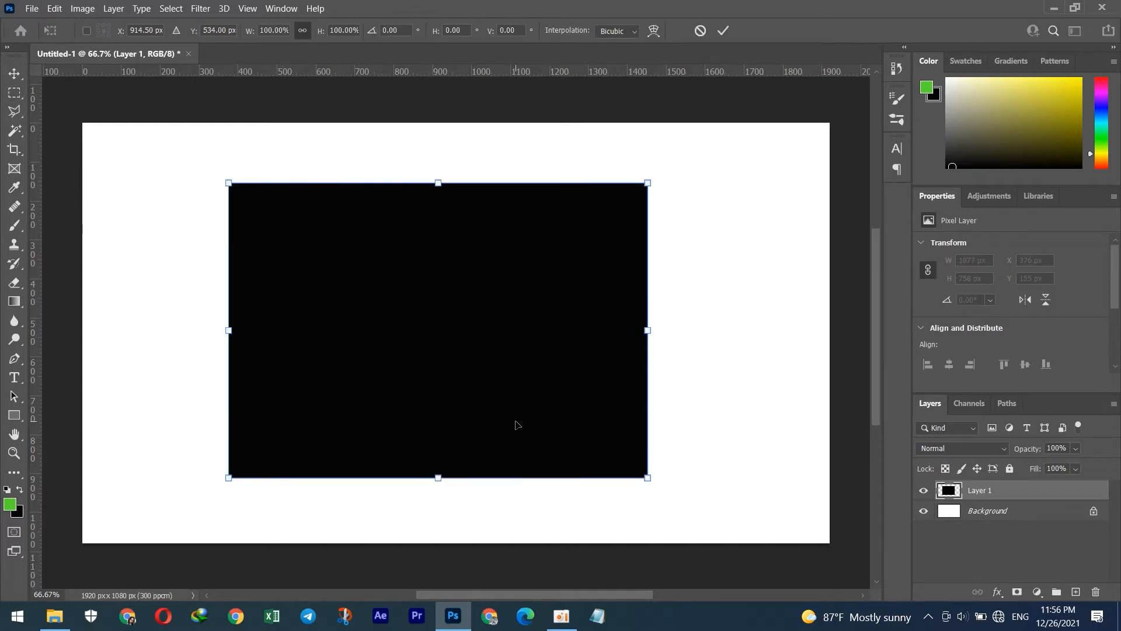
right_click(411, 302)
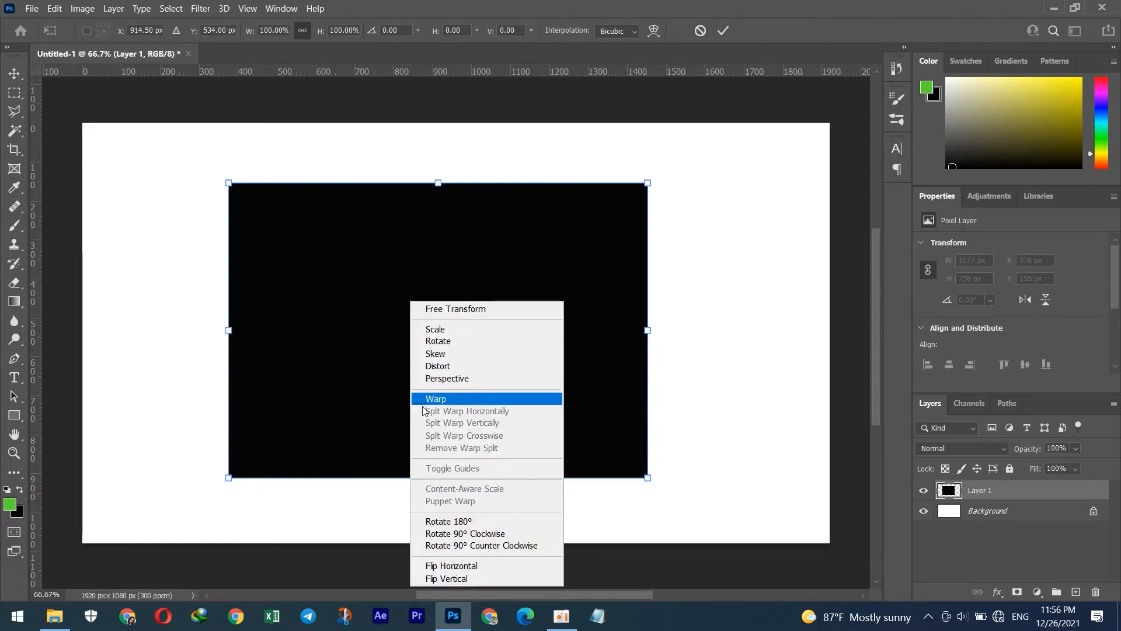
click(433, 367)
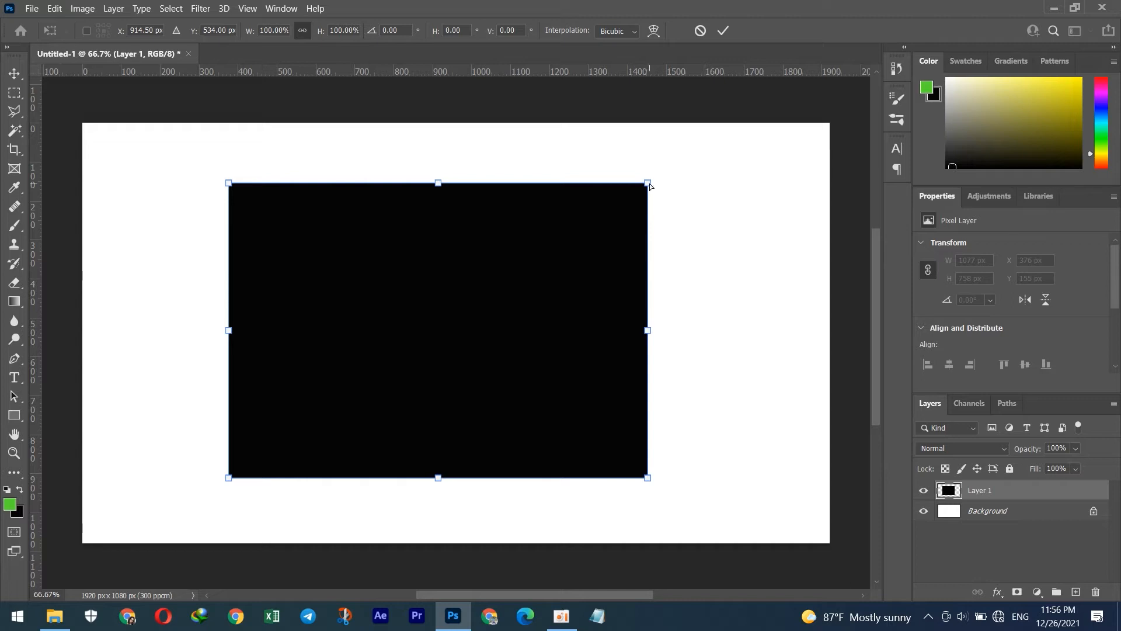
drag(230, 480, 213, 507)
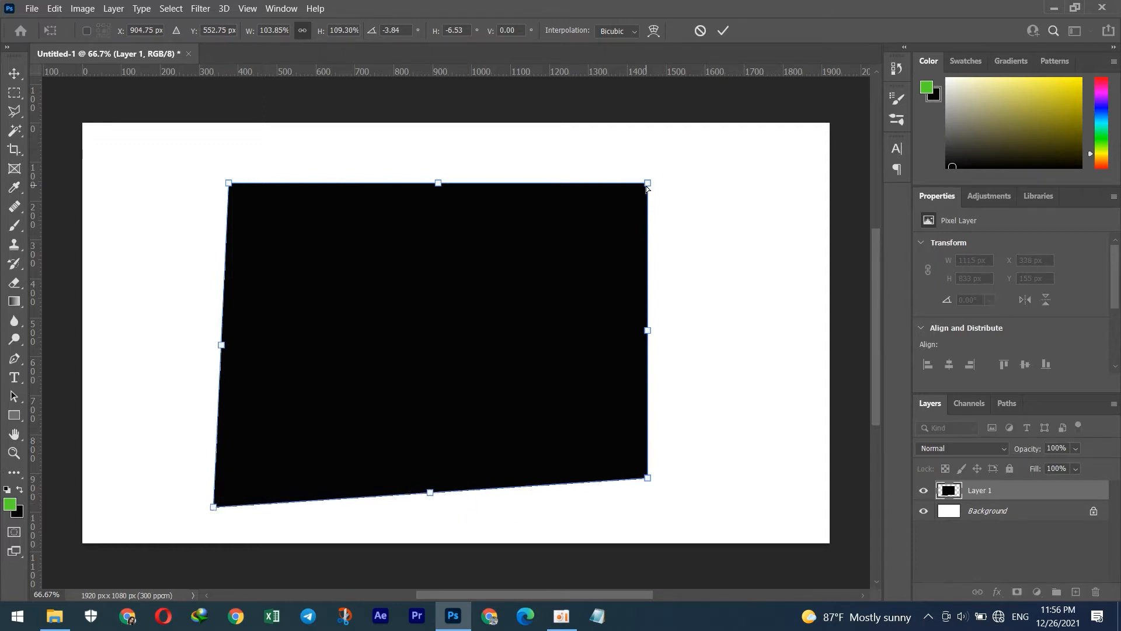
drag(647, 185, 641, 203)
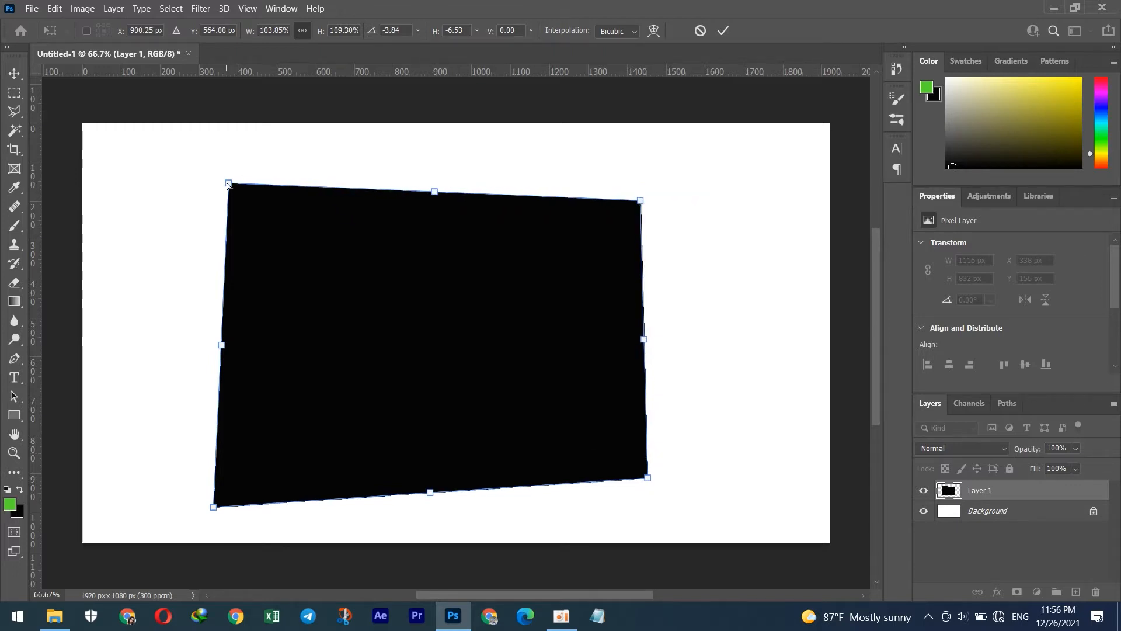
mouse_move(229, 183)
mouse_down()
mouse_move(211, 161)
mouse_move(213, 174)
mouse_up()
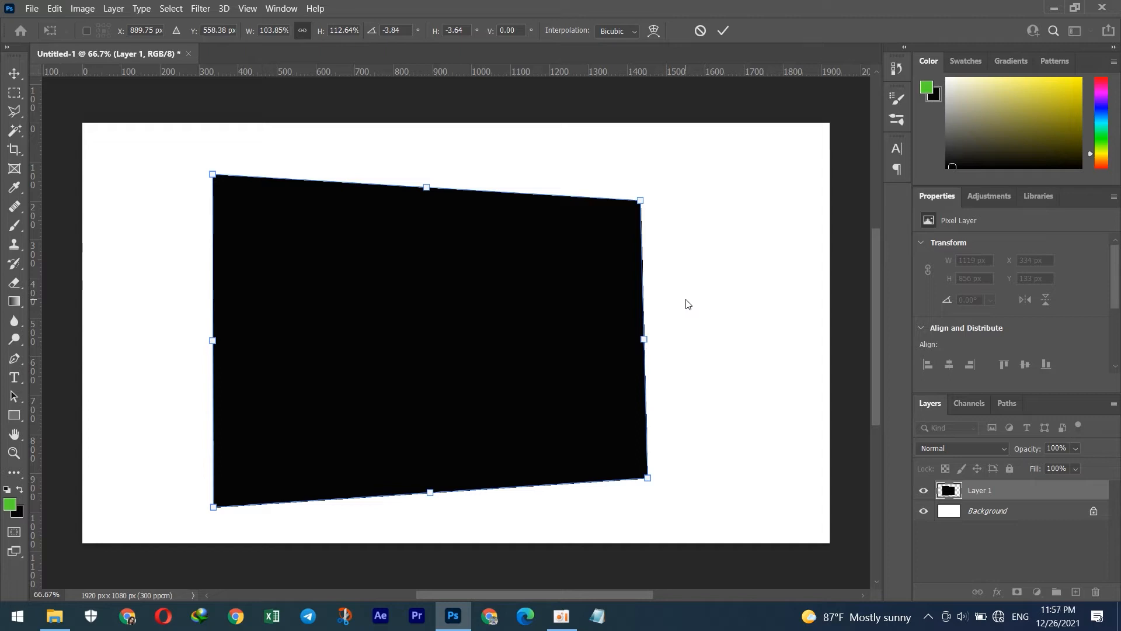
key(Return)
key(m)
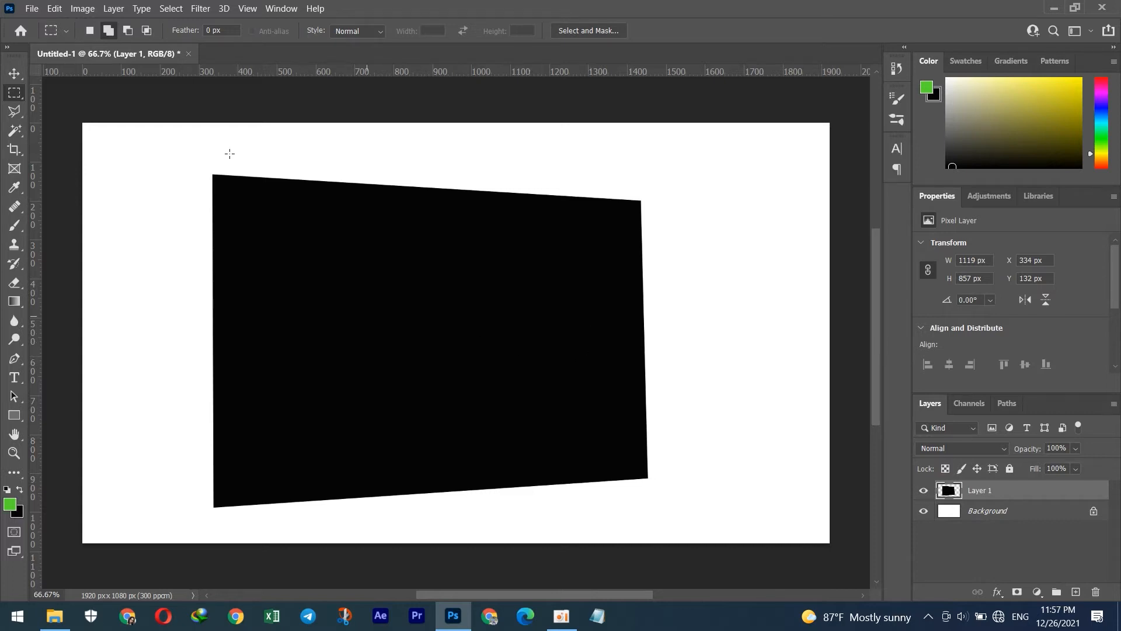
Step: Open the parrot PNG image from the oCam folder
click(32, 8)
click(48, 35)
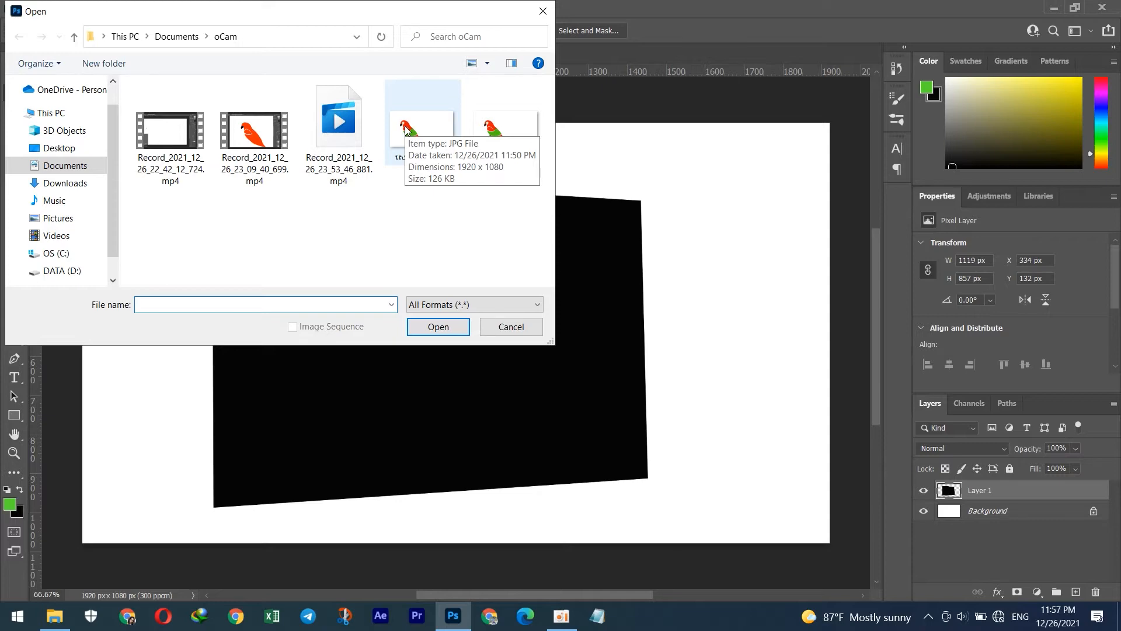
click(506, 131)
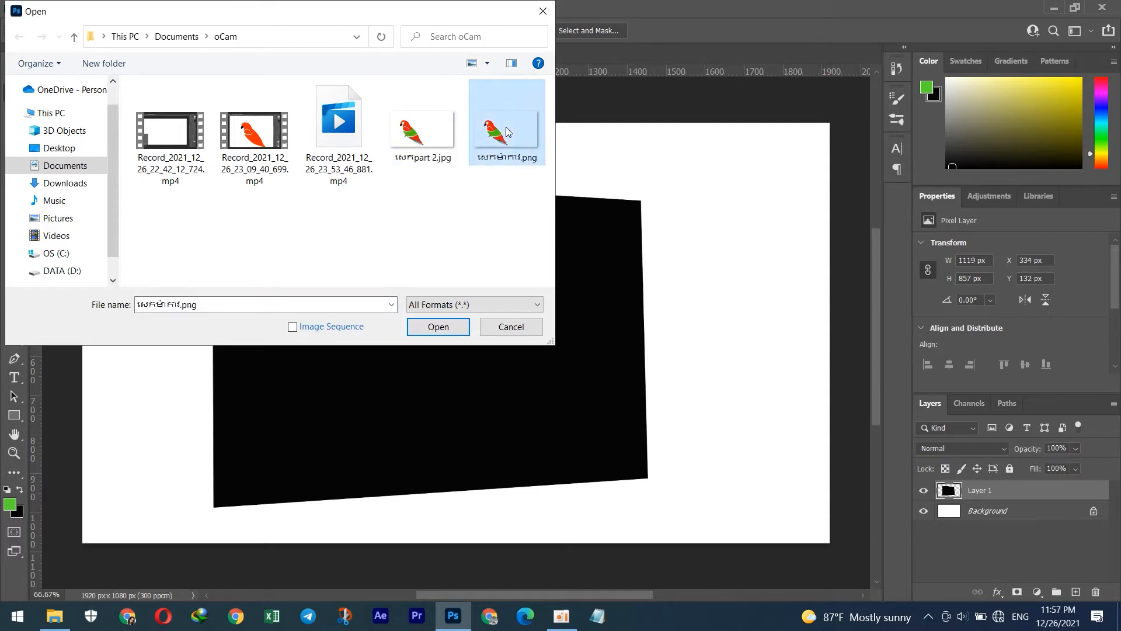
click(439, 327)
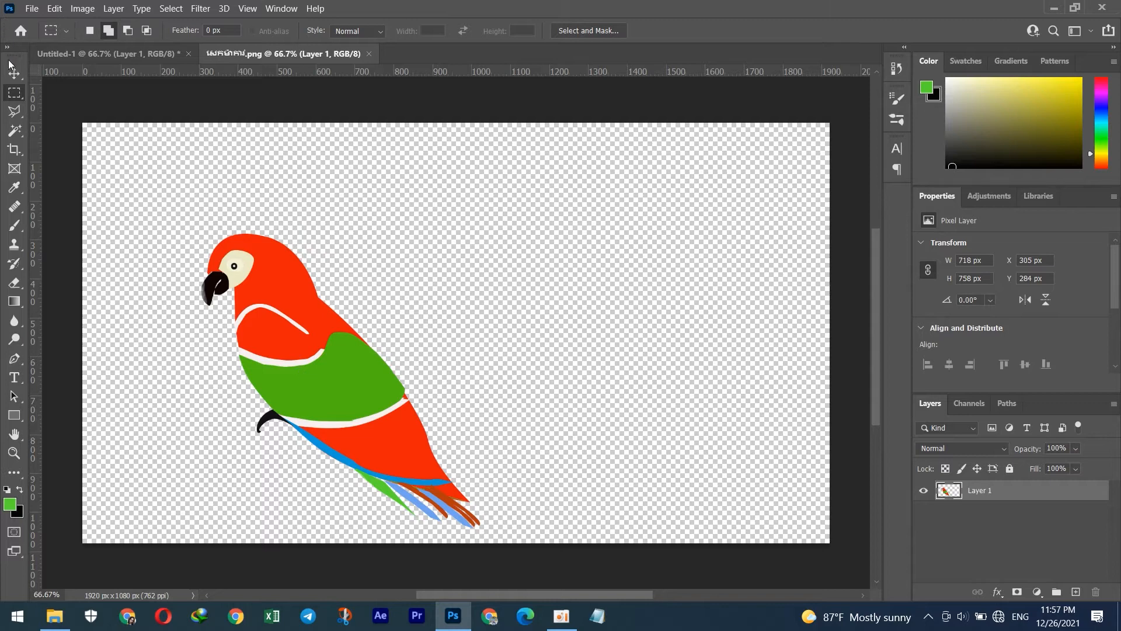
Step: Move the parrot into the Untitled-1 document and position it over the black panel with its tail overlapping the bottom edge
click(15, 74)
drag(299, 331, 424, 352)
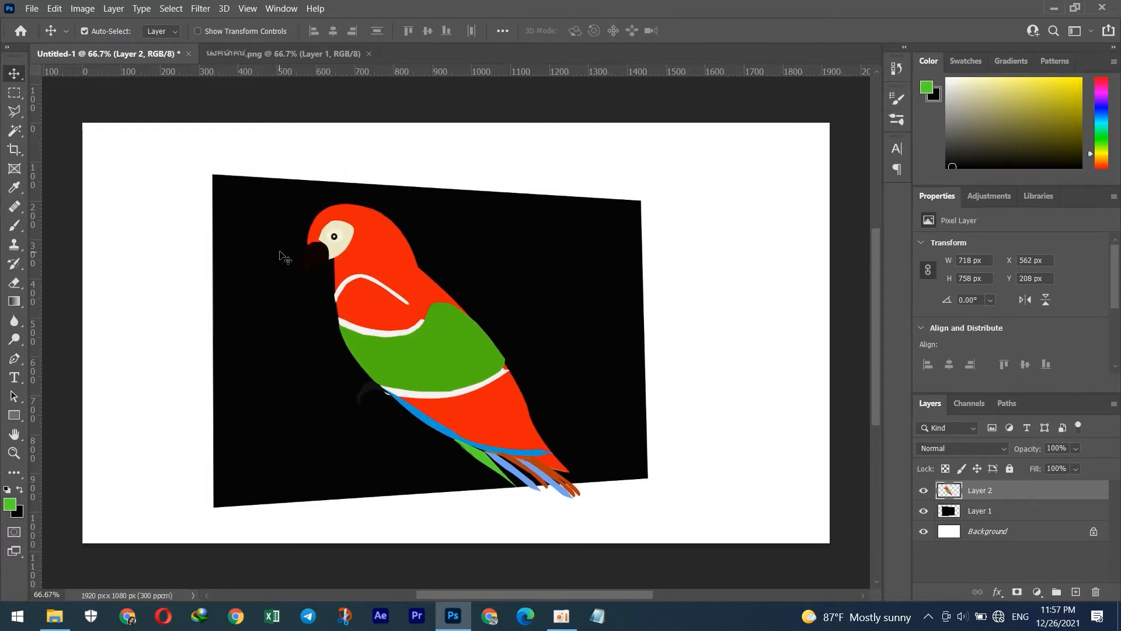
mouse_move(487, 400)
mouse_down()
mouse_move(507, 394)
mouse_move(492, 394)
mouse_up()
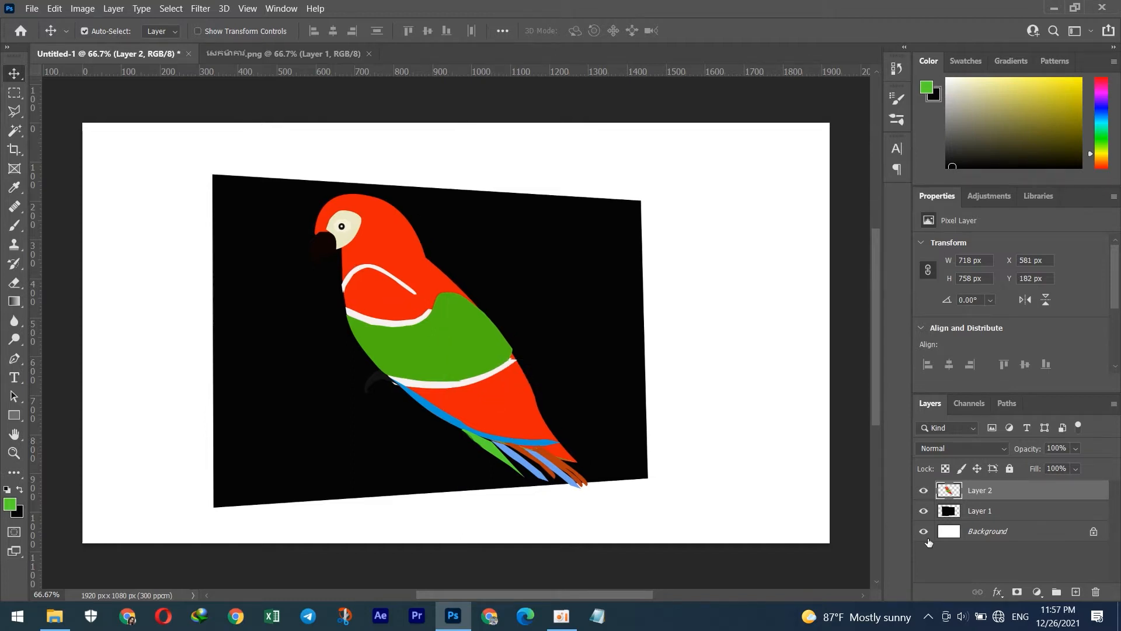
Step: Add an outside stroke to the parrot layer with a size of 4 px and the gray color 717570
click(997, 592)
click(1011, 483)
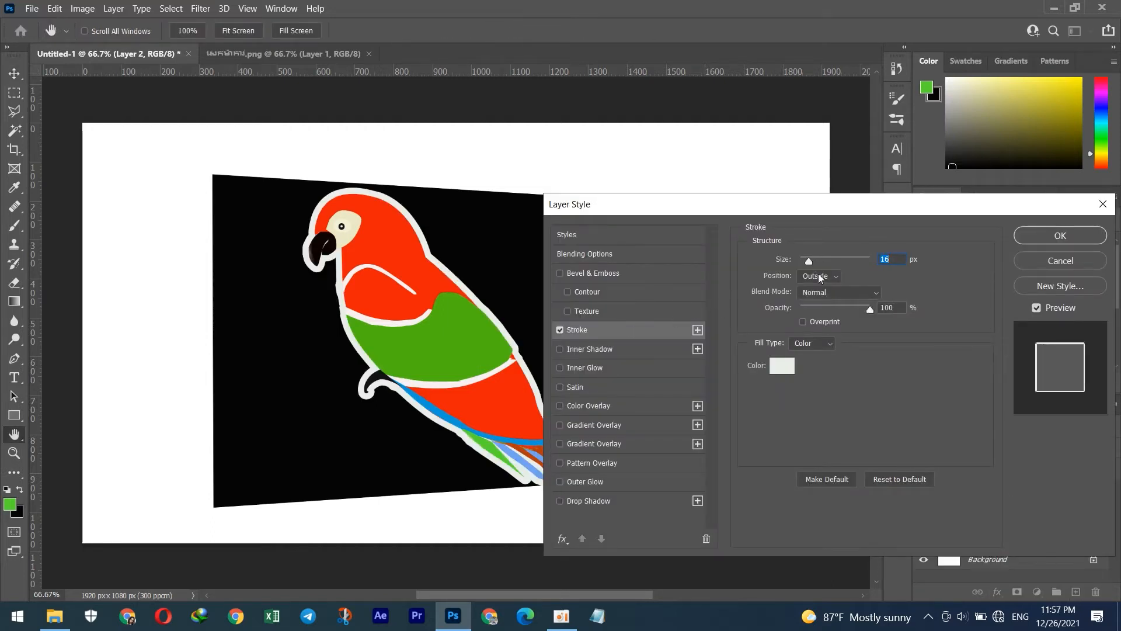
drag(811, 265, 802, 260)
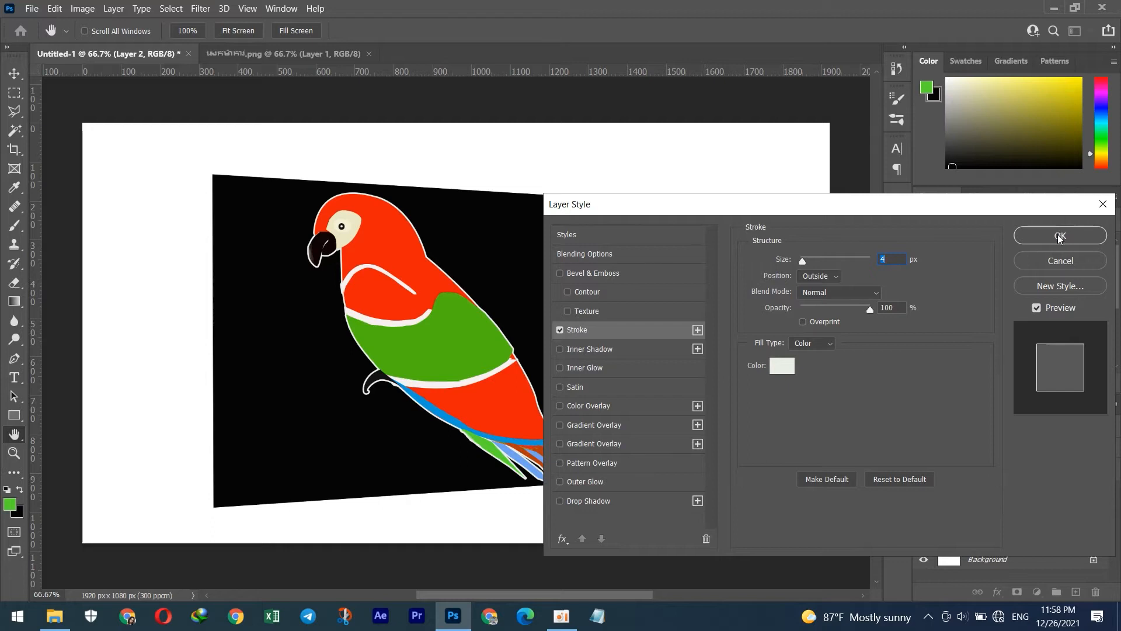
click(782, 365)
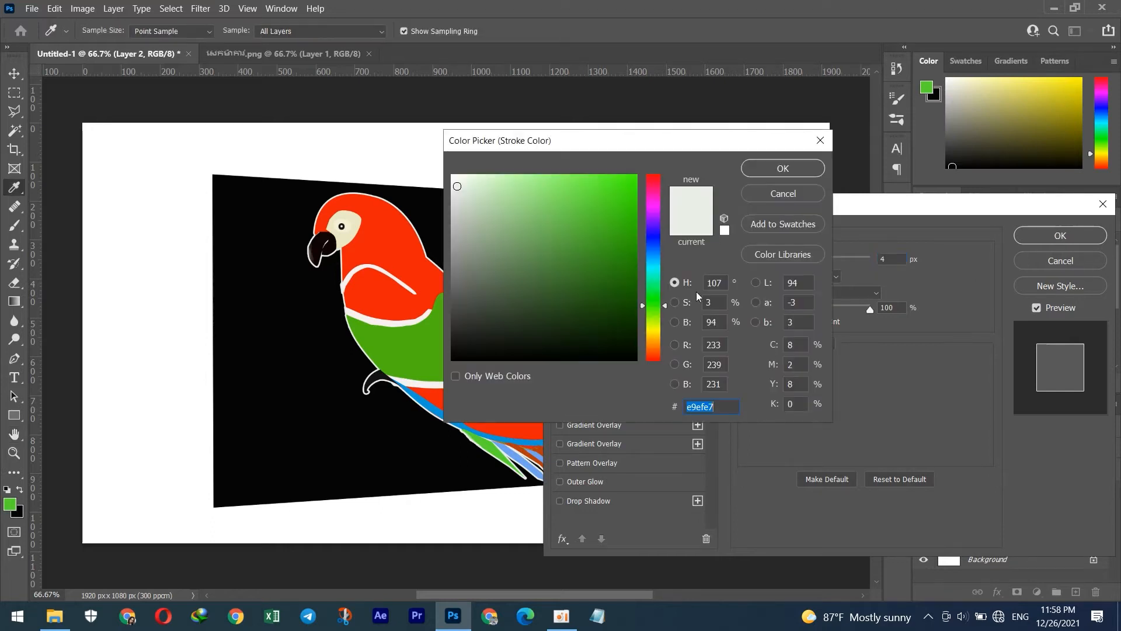
mouse_move(475, 249)
mouse_down()
mouse_move(462, 255)
mouse_move(459, 241)
mouse_move(462, 261)
mouse_up()
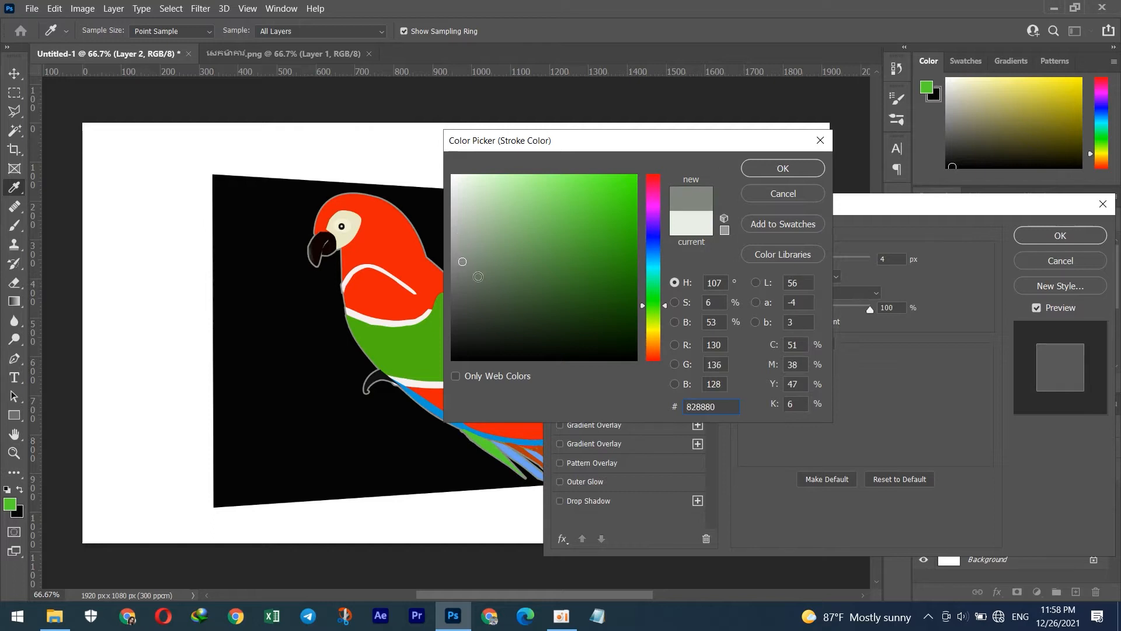
click(457, 274)
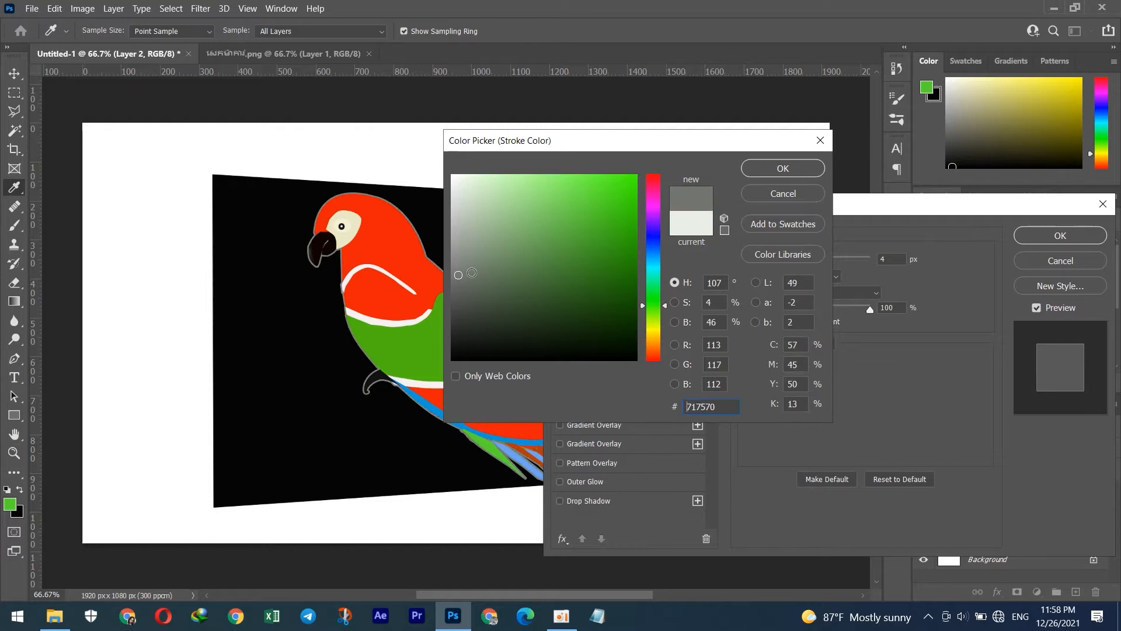
click(783, 167)
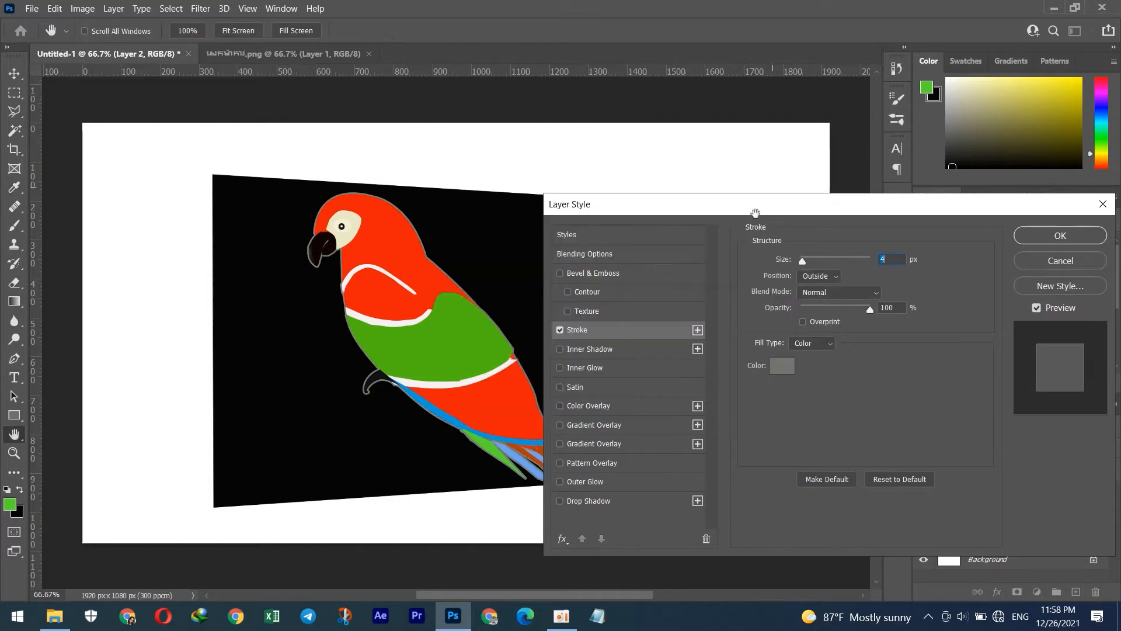
click(1060, 235)
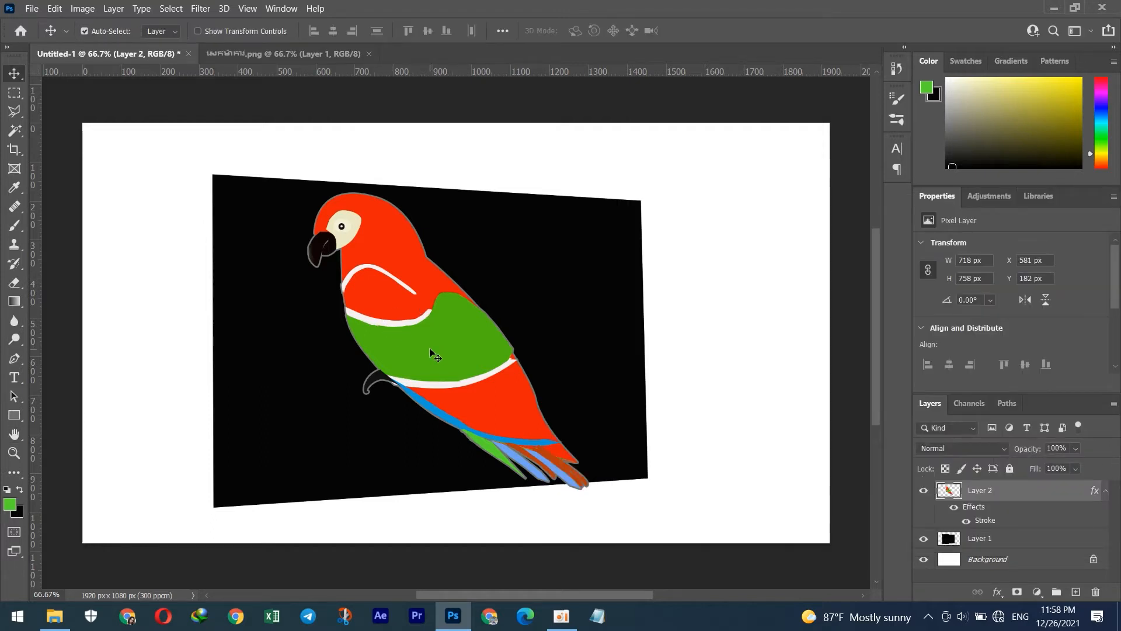
Step: Distort the parrot to follow the black panel's perspective, moving its left corners outward and its right corners slightly inward
key(ctrl+t)
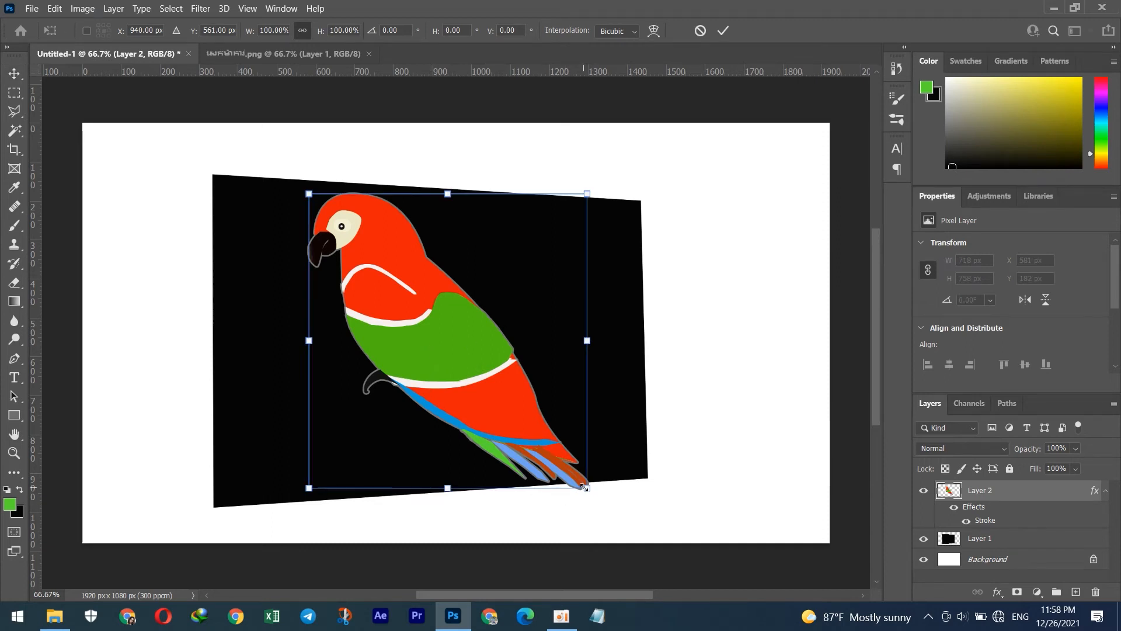
right_click(522, 263)
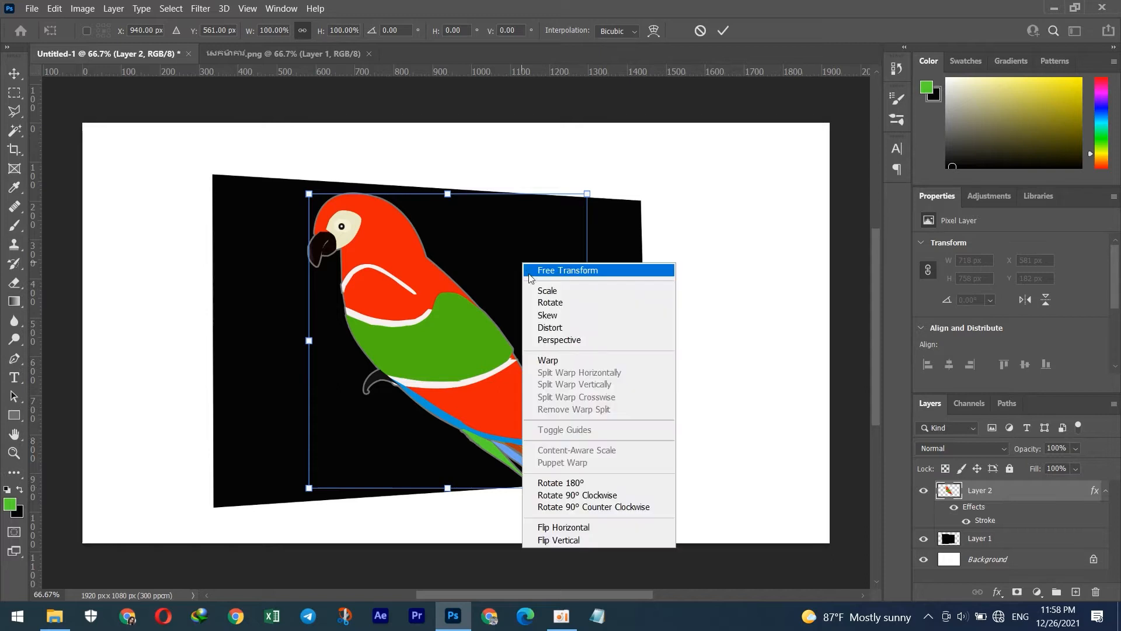
click(552, 330)
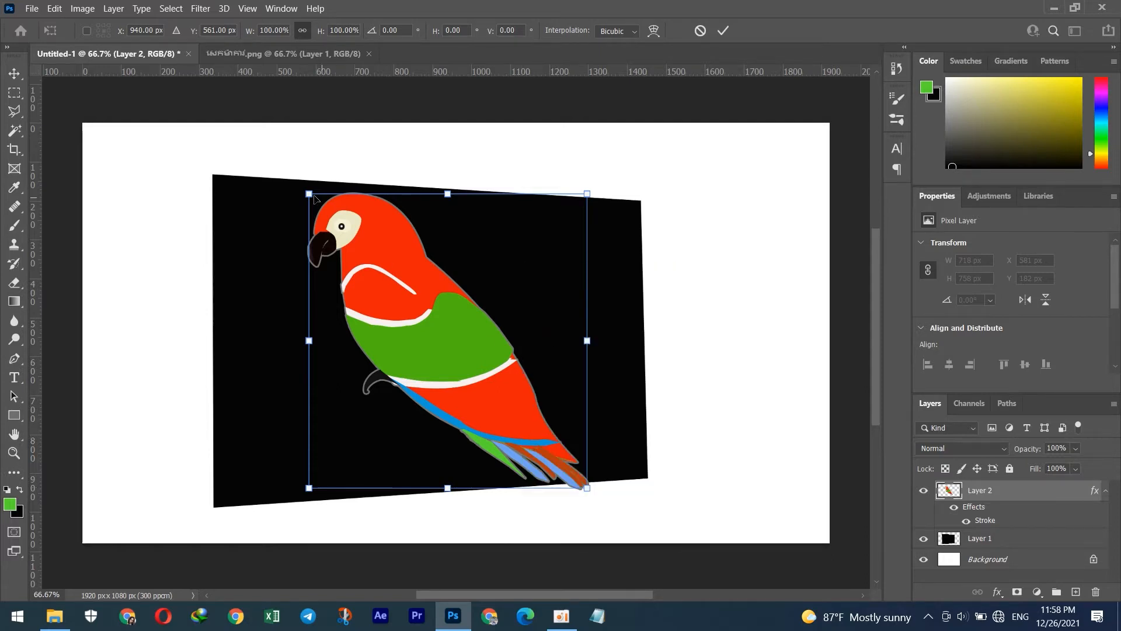
drag(309, 488, 301, 488)
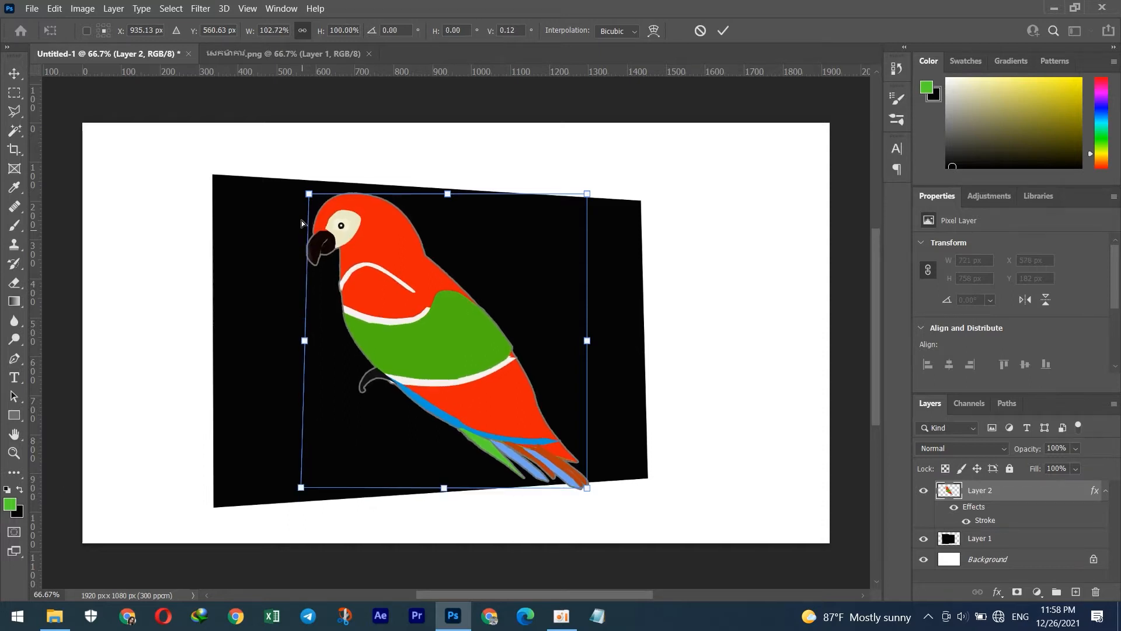
drag(301, 488, 302, 501)
drag(310, 194, 309, 182)
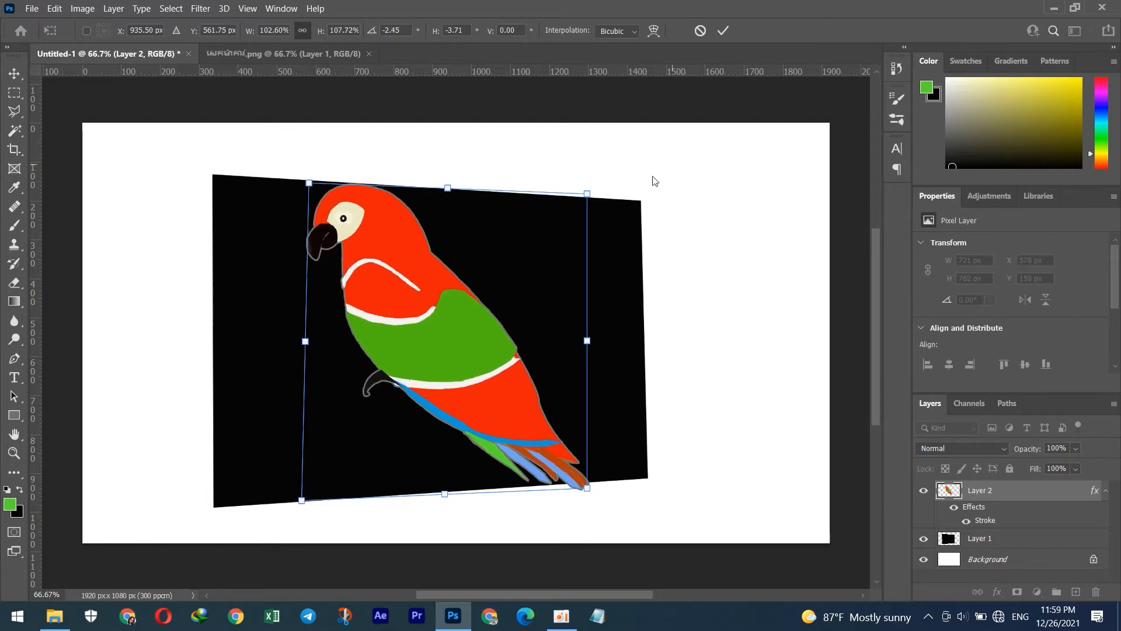
drag(588, 196, 588, 198)
drag(586, 489, 587, 481)
drag(586, 339, 585, 340)
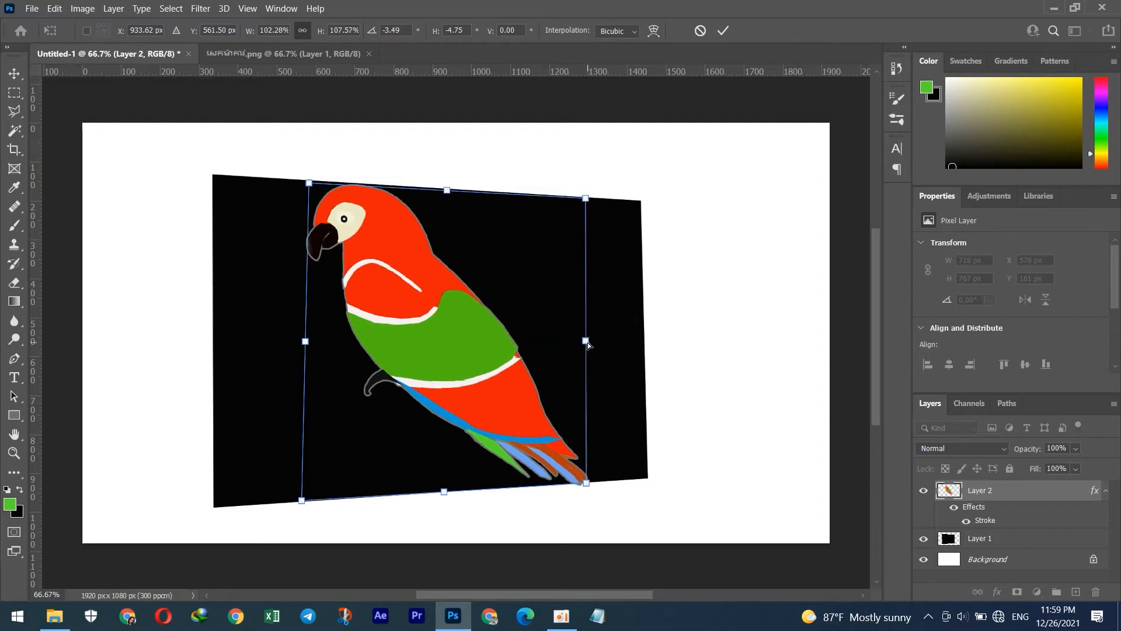
drag(587, 483, 588, 477)
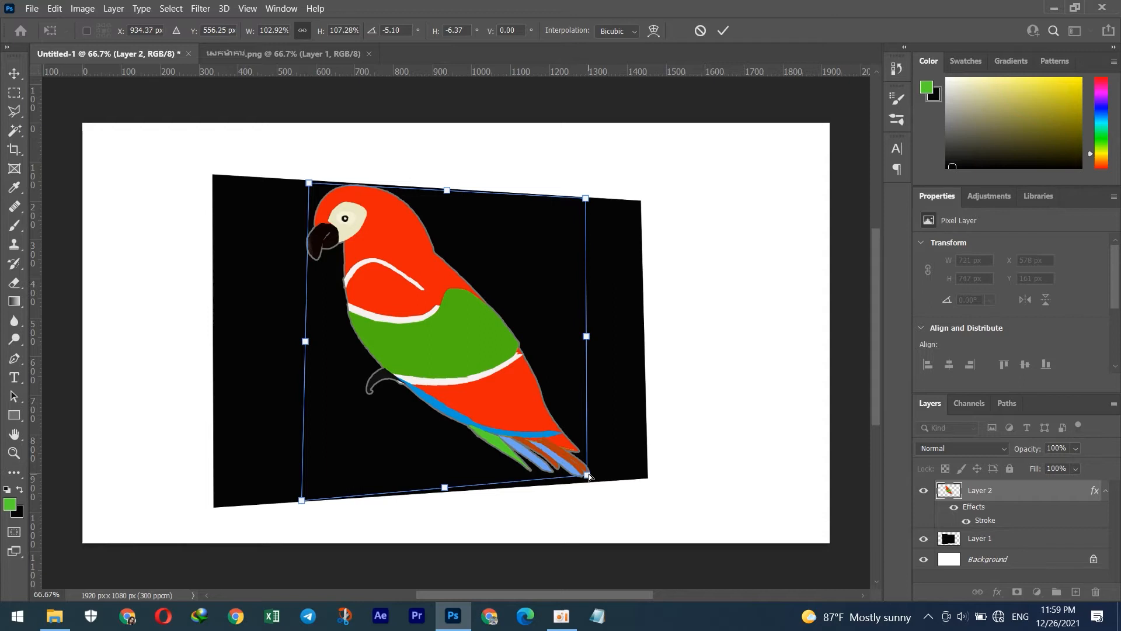
key(Return)
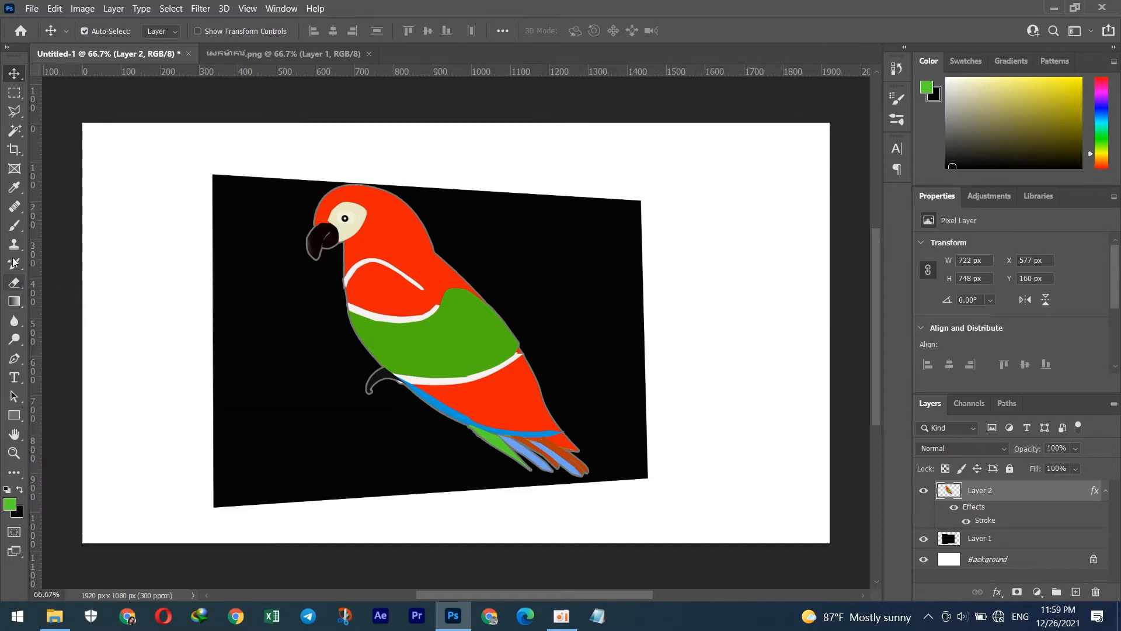
Step: Activate the Brush tool and open its brush presets
click(14, 225)
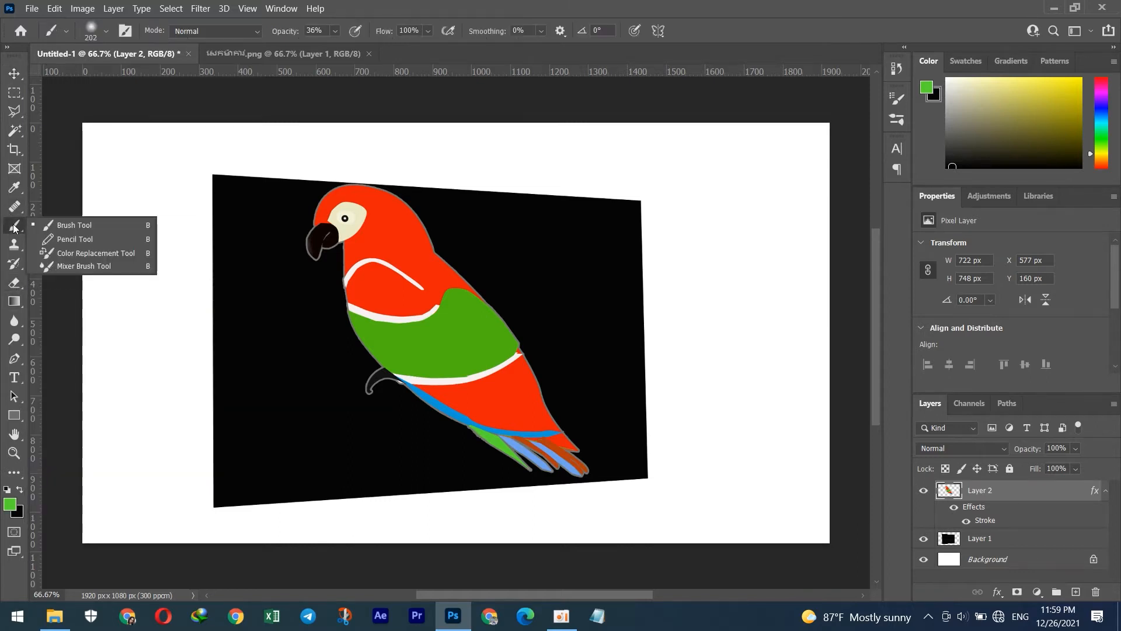
click(78, 225)
right_click(157, 222)
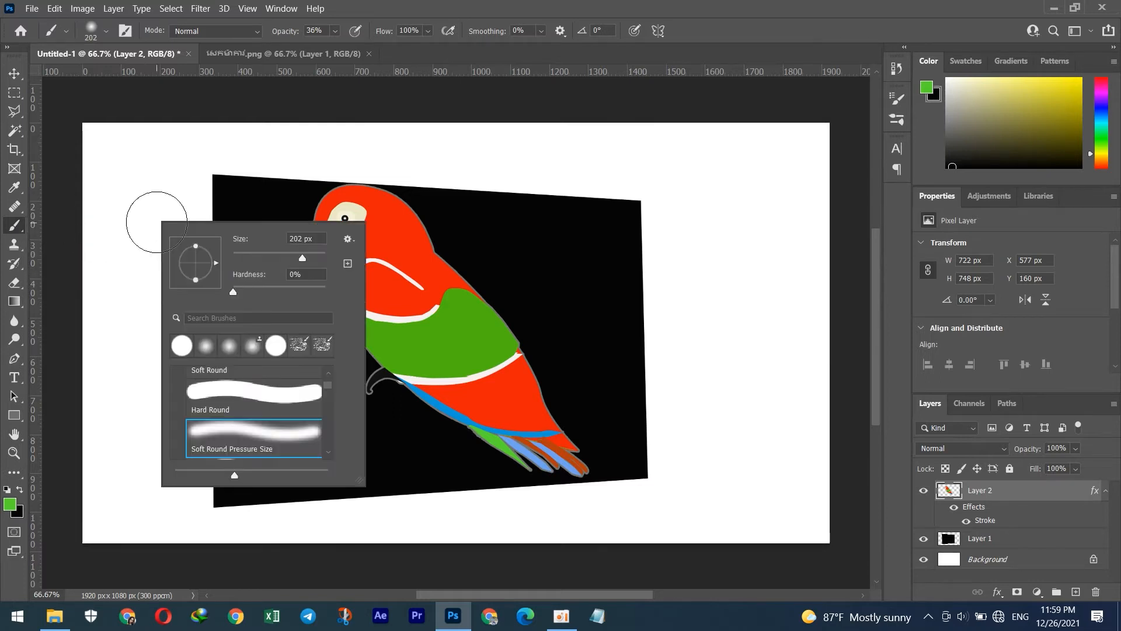
Step: Examine the general, dry media and wet media brush presets for a suitable paint brush
scroll(209, 350, down, 1)
scroll(286, 386, down, 10)
scroll(278, 413, down, 2)
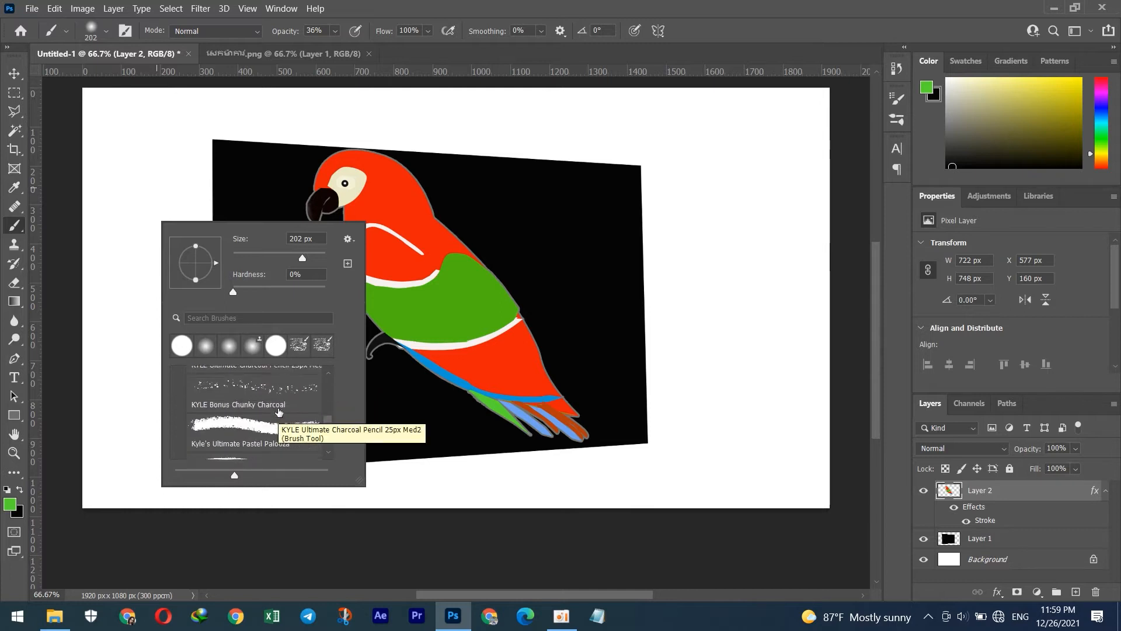
scroll(264, 385, down, 5)
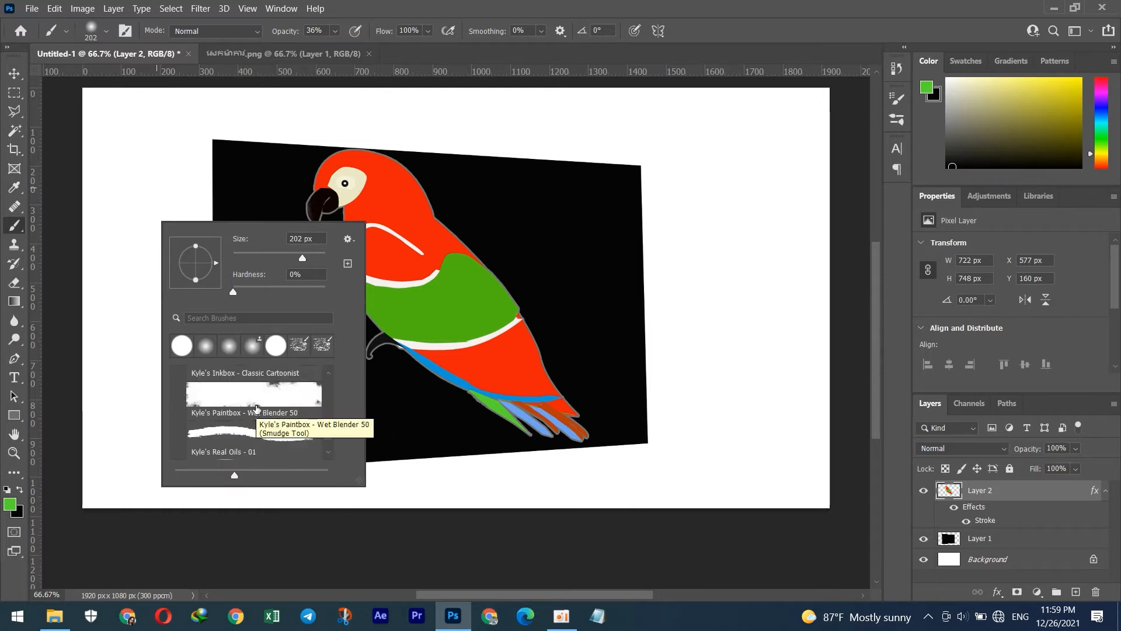
scroll(251, 420, up, 2)
scroll(250, 431, up, 4)
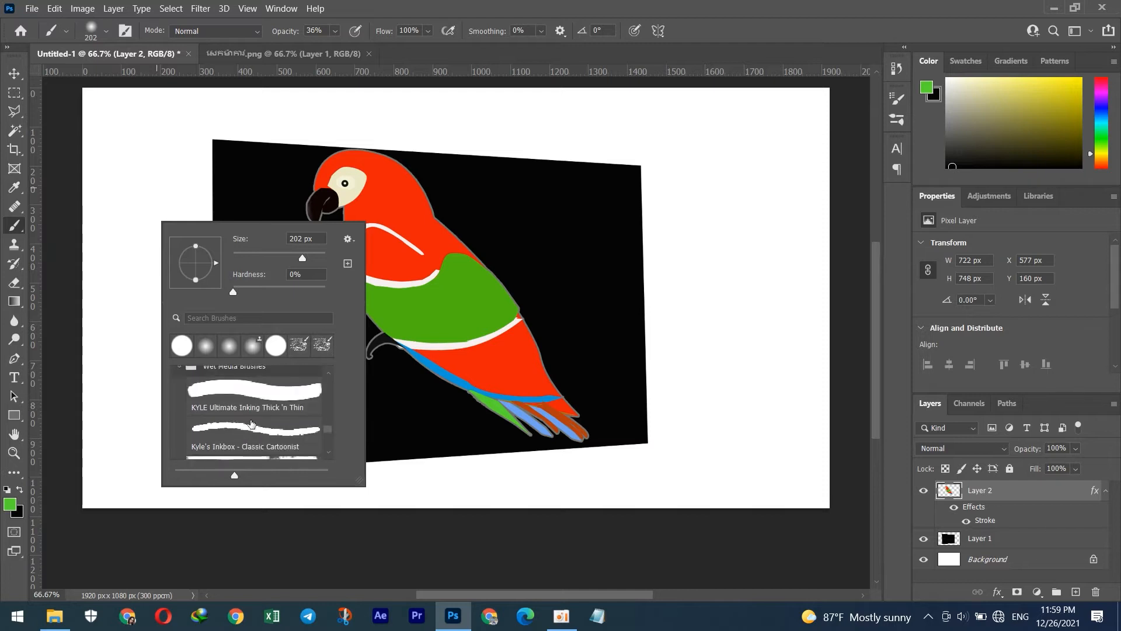
scroll(251, 424, up, 1)
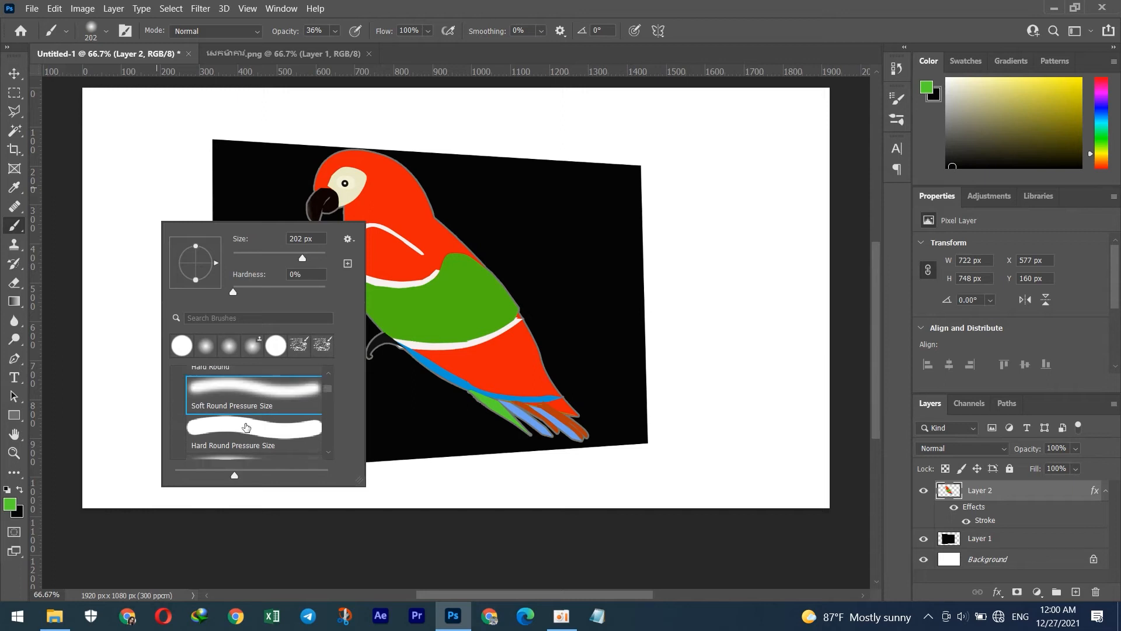
scroll(247, 425, down, 2)
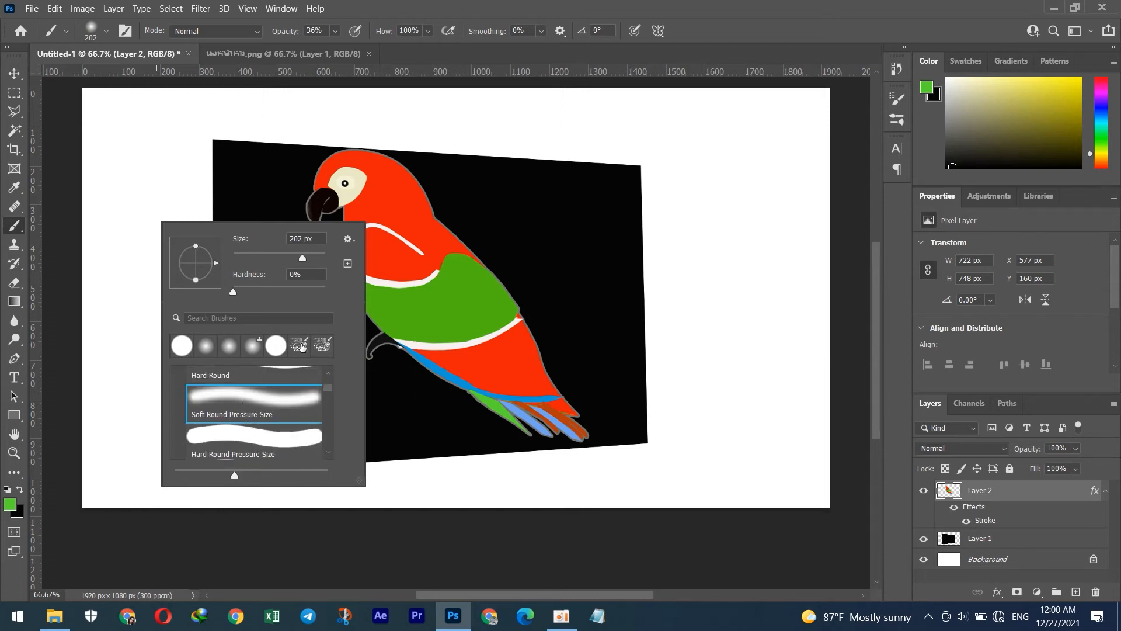
click(301, 345)
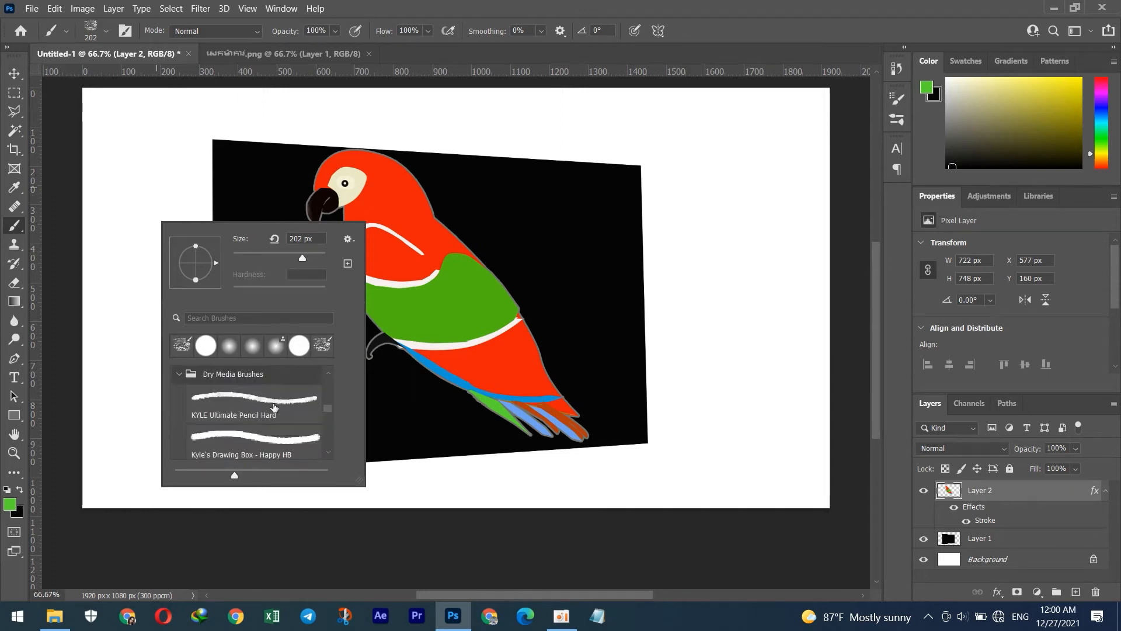
scroll(272, 408, down, 6)
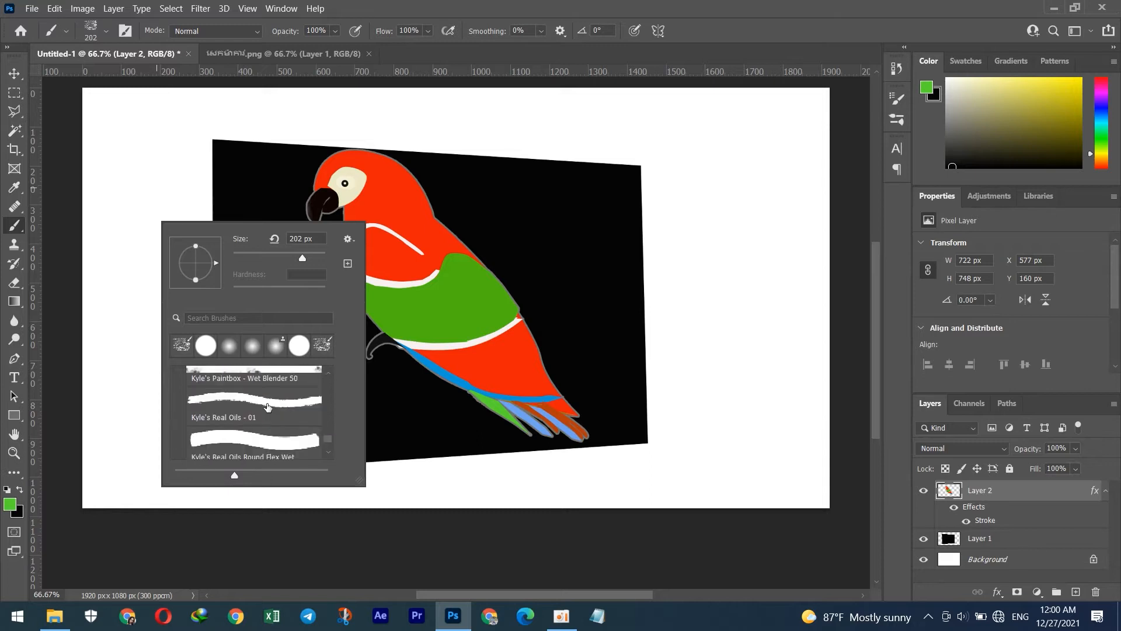
scroll(268, 413, up, 3)
scroll(268, 421, down, 3)
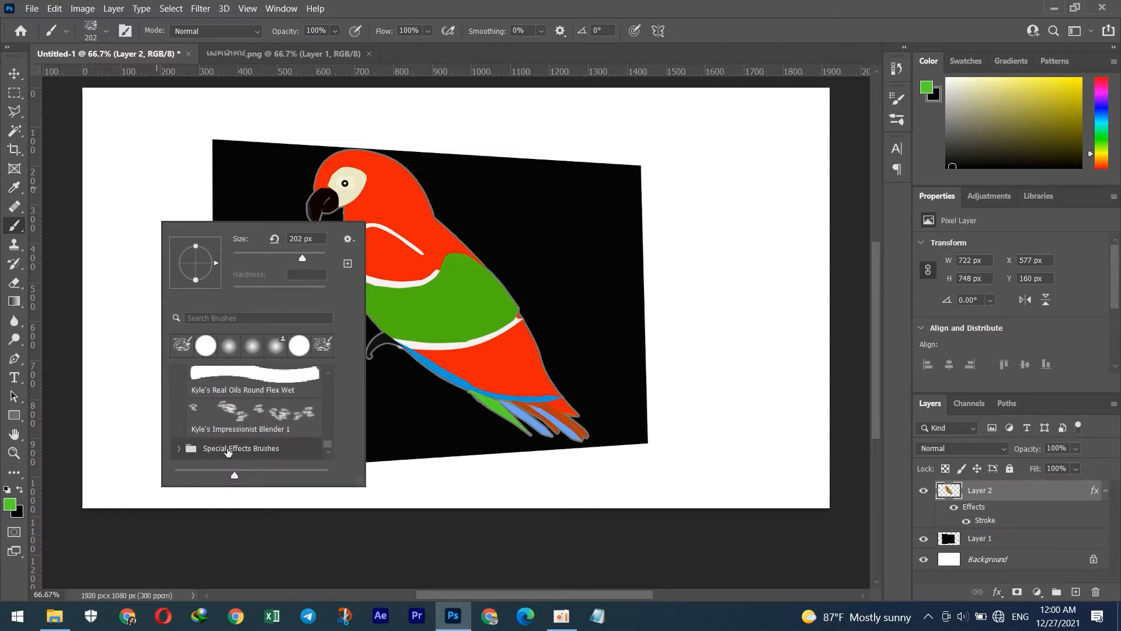
Step: Select the Kyle's Spatter Brushes - Spatter Bot Tilt preset from the Special Effects Brushes
click(227, 448)
click(179, 448)
scroll(262, 415, down, 2)
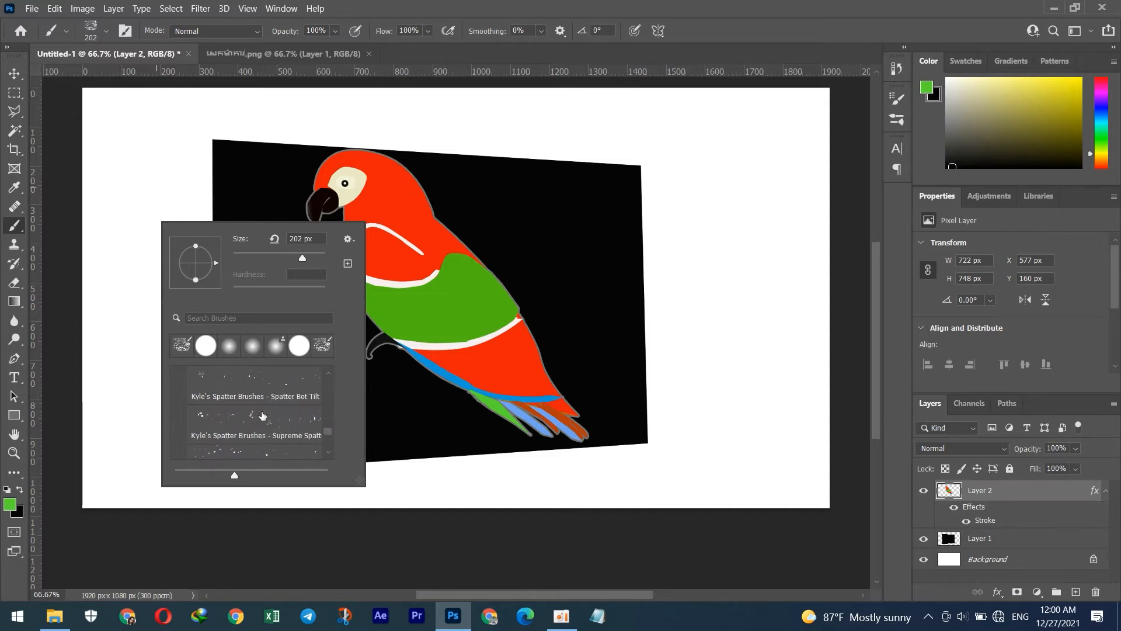
scroll(255, 420, down, 1)
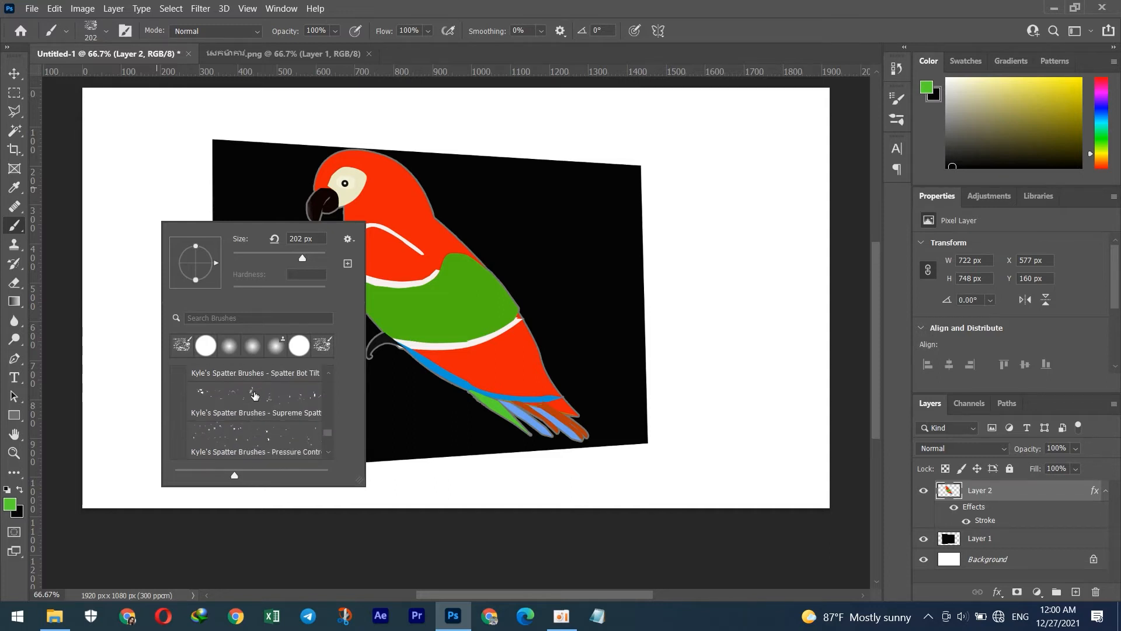
scroll(254, 395, up, 1)
click(254, 406)
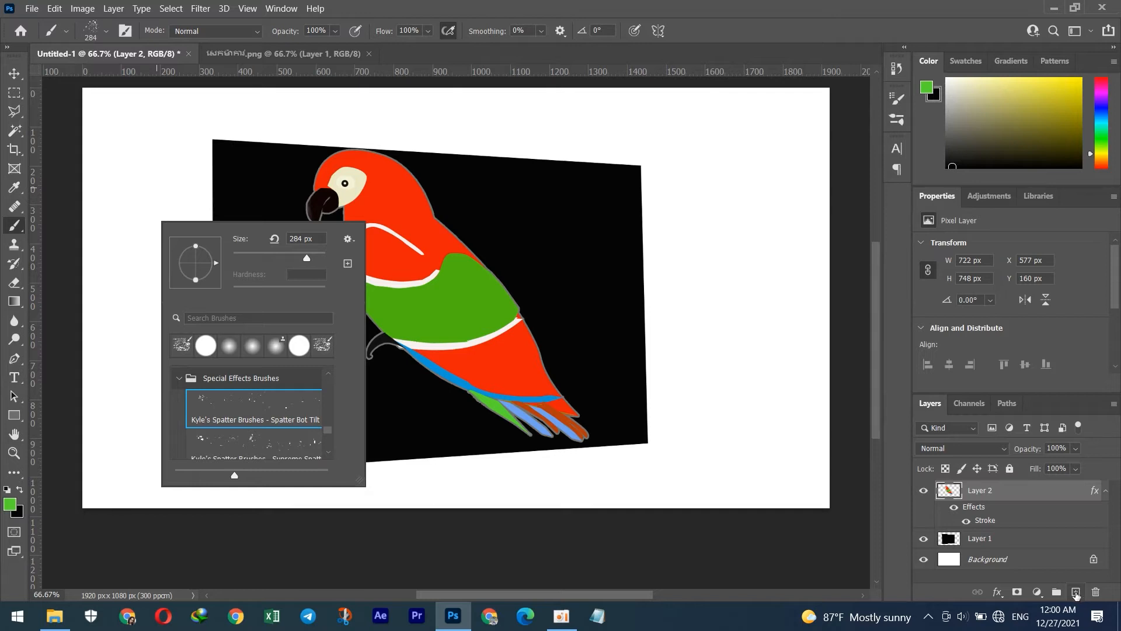
Step: Create a new layer above the parrot and paint green spatter across the parrot and the black panel
click(1076, 592)
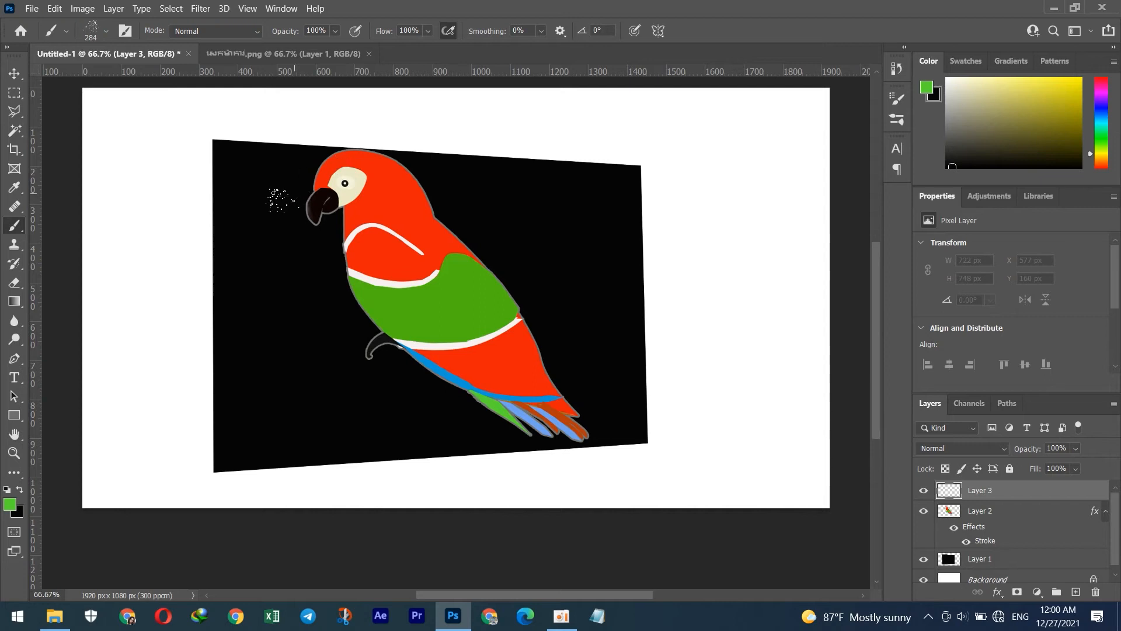
mouse_move(286, 216)
mouse_down()
mouse_move(331, 315)
mouse_move(367, 348)
mouse_move(364, 324)
mouse_move(355, 316)
mouse_move(337, 362)
mouse_move(354, 393)
mouse_up()
mouse_move(459, 215)
mouse_down()
mouse_move(494, 226)
mouse_move(491, 268)
mouse_move(469, 244)
mouse_move(484, 212)
mouse_move(482, 233)
mouse_move(519, 282)
mouse_move(525, 262)
mouse_move(566, 233)
mouse_move(499, 332)
mouse_move(464, 308)
mouse_move(412, 364)
mouse_move(348, 406)
mouse_up()
mouse_move(325, 215)
mouse_down()
mouse_move(351, 198)
mouse_move(316, 187)
mouse_move(333, 225)
mouse_move(345, 196)
mouse_up()
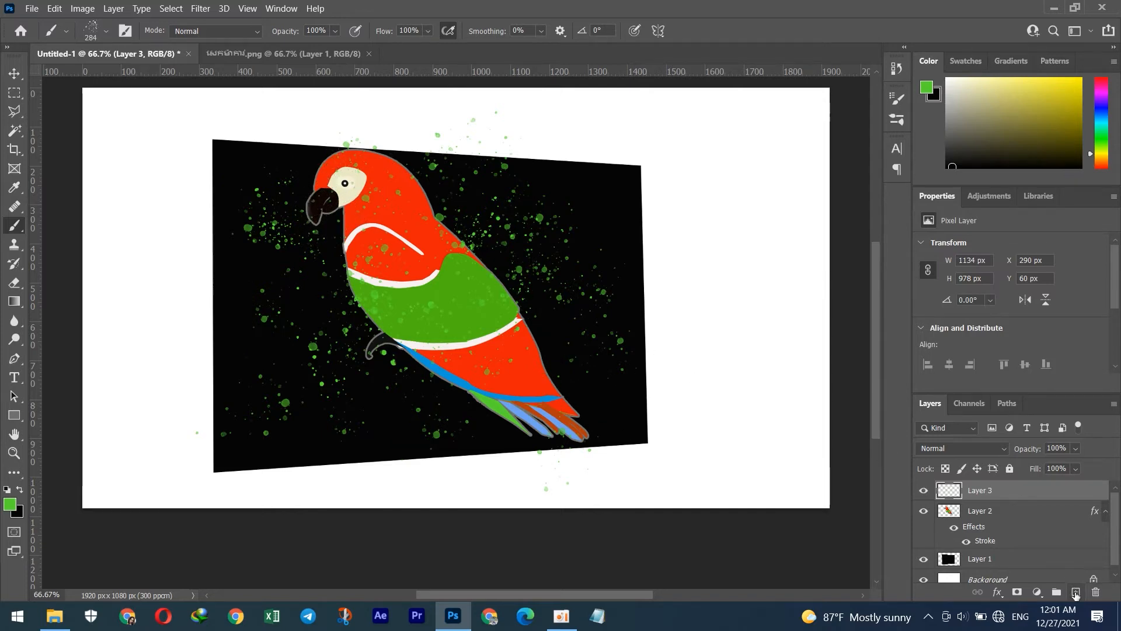
Step: On another new layer, paint spatter across the parrot and panel in a red sampled from the parrot
click(1075, 593)
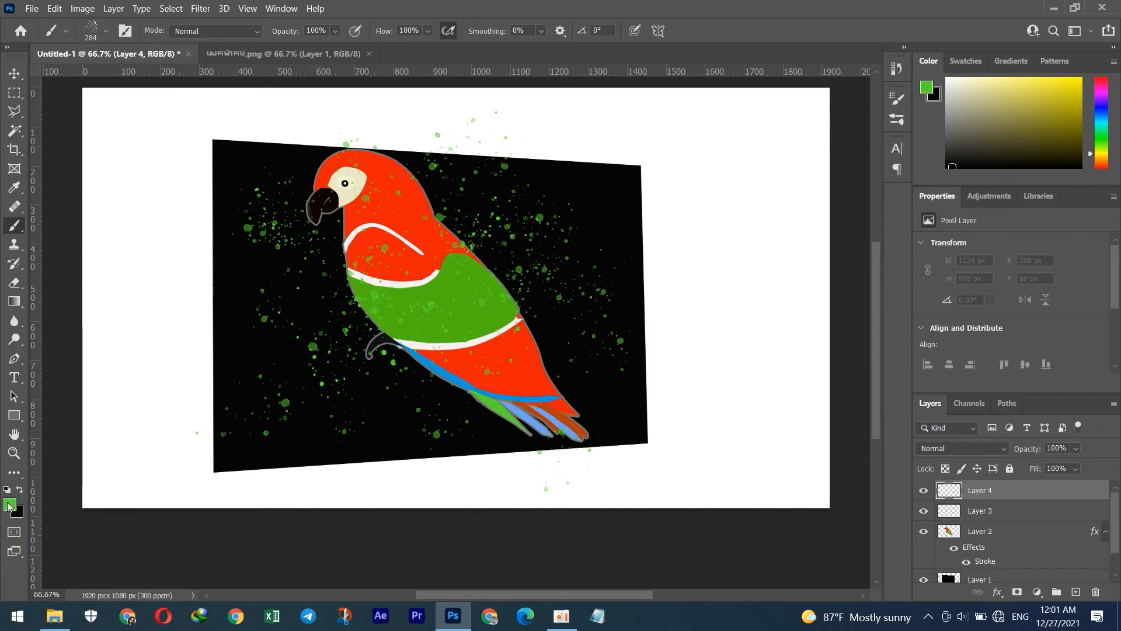
click(10, 506)
click(656, 349)
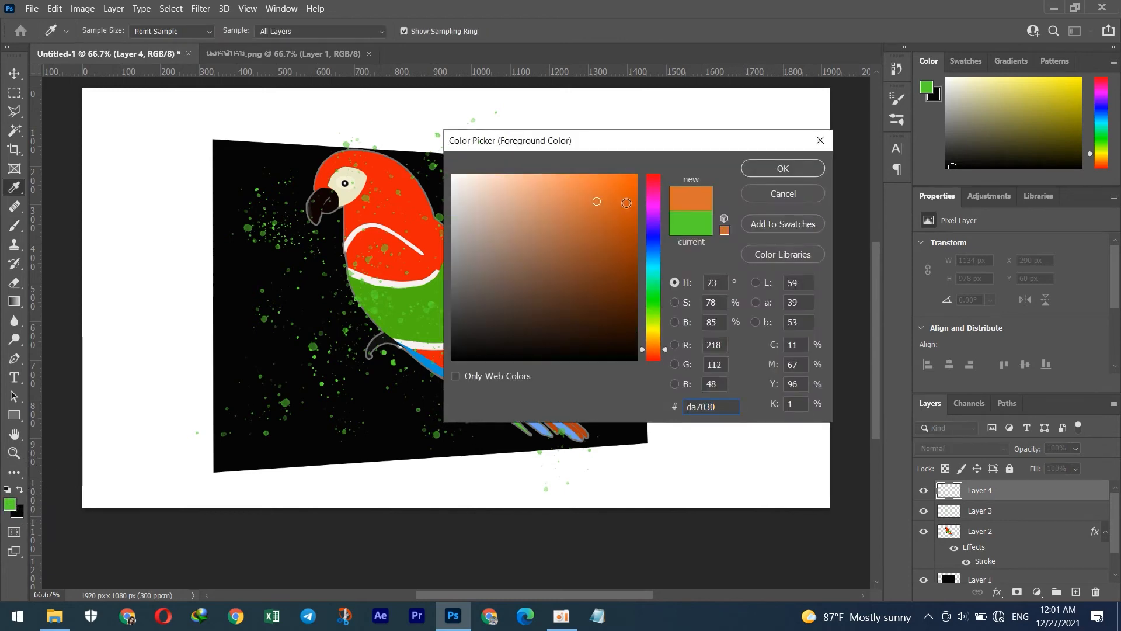
click(408, 207)
click(783, 169)
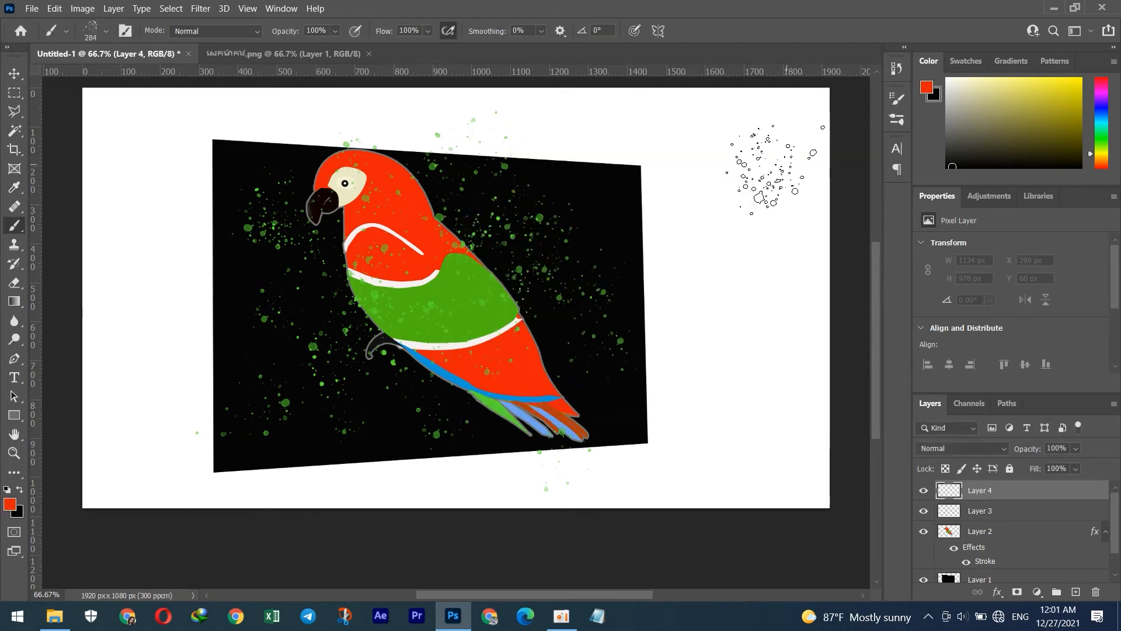
mouse_move(390, 315)
mouse_down()
mouse_move(354, 366)
mouse_move(319, 340)
mouse_move(312, 268)
mouse_up()
drag(432, 240, 485, 257)
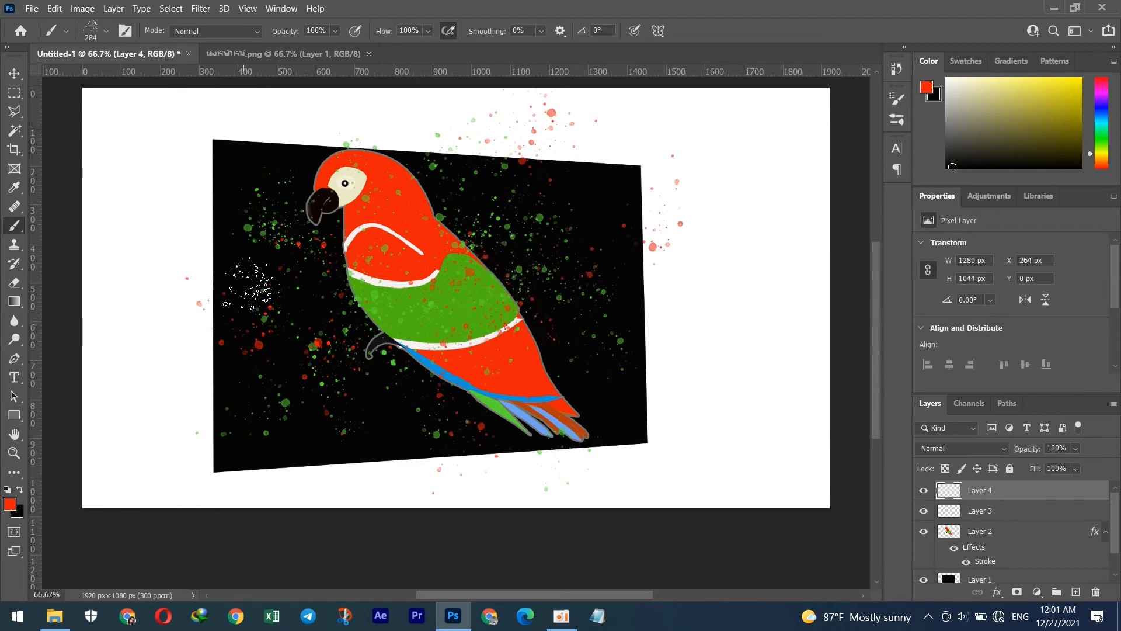
Step: Add another empty layer above the red spatter layer
click(1076, 592)
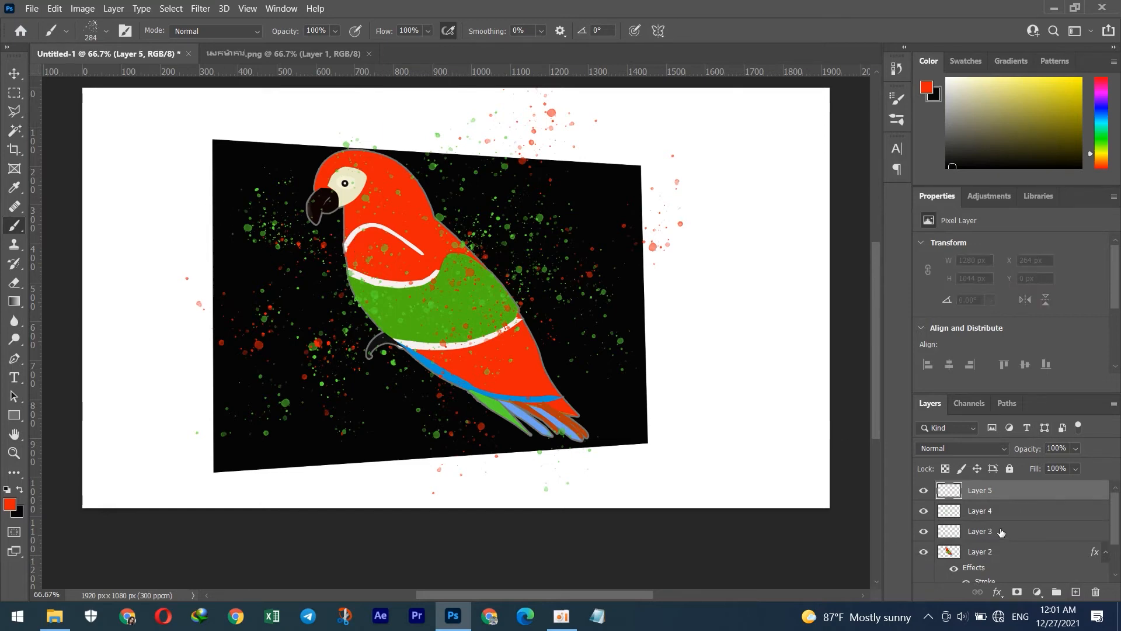
scroll(936, 534, down, 1)
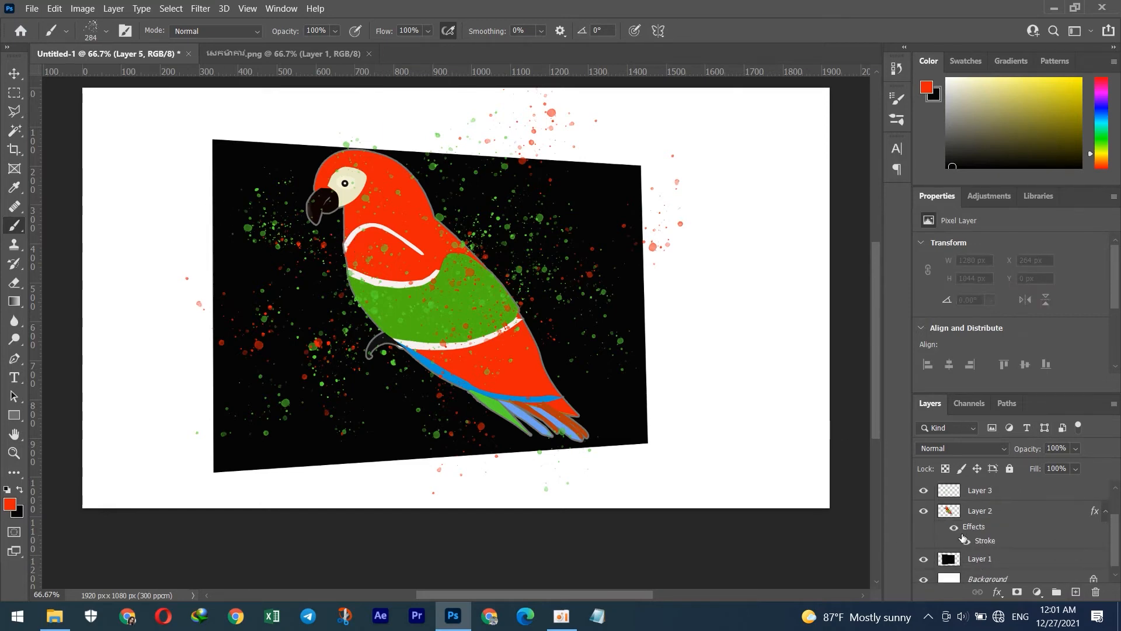
scroll(949, 537, down, 1)
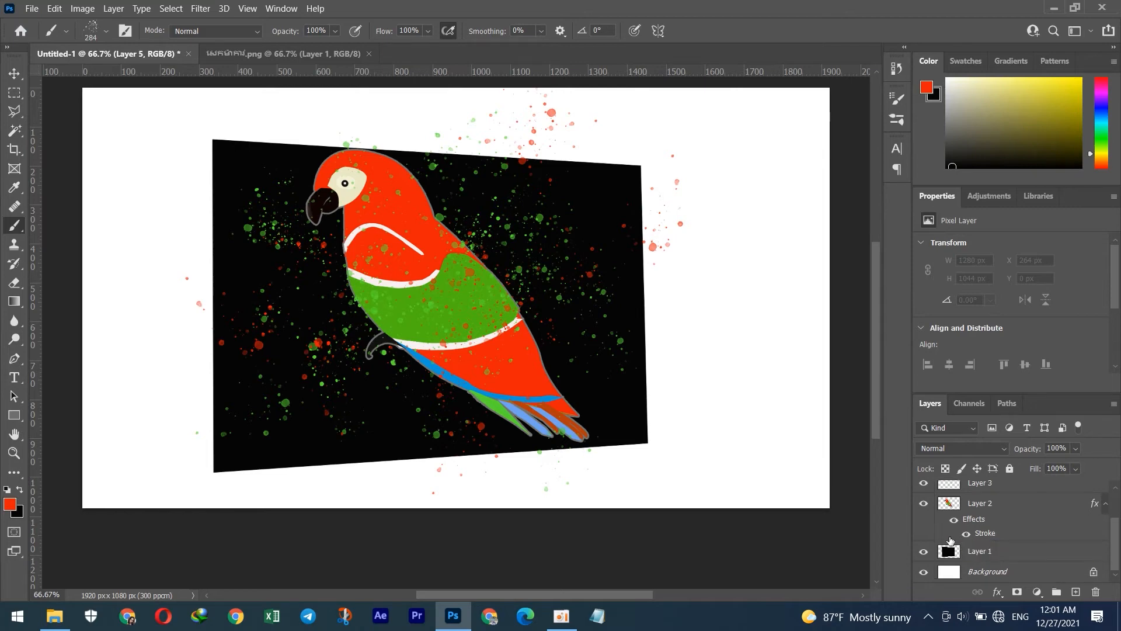
scroll(945, 556, up, 2)
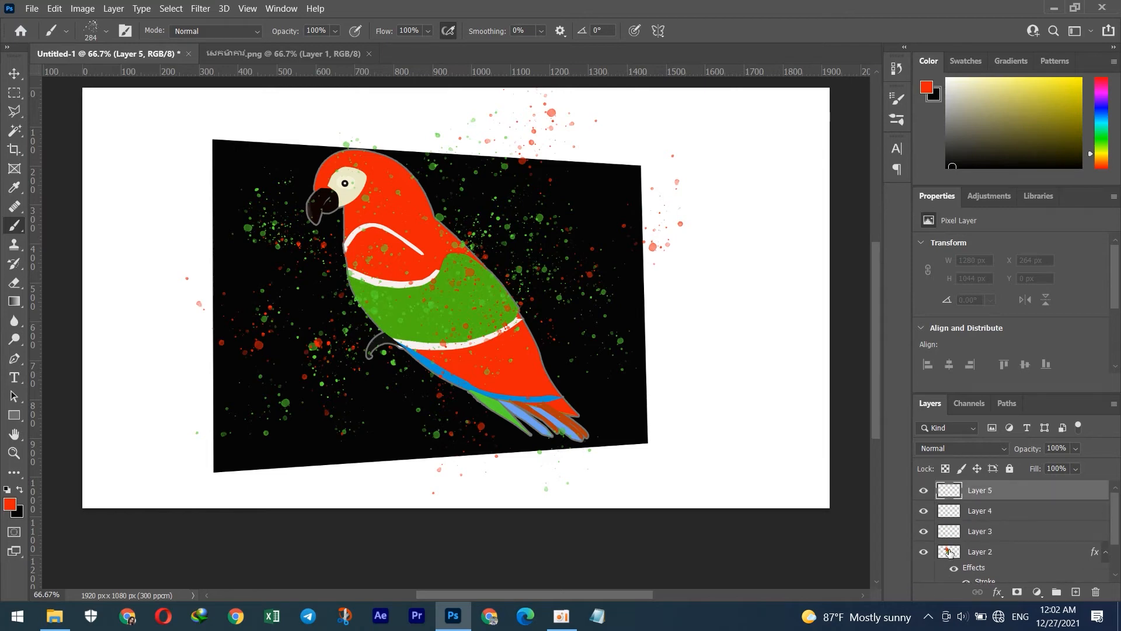
Step: Toggle the visibility of Layer 4, Layer 3 and Layer 2 off and on to check what each contains
click(924, 512)
click(924, 512)
click(924, 532)
click(924, 531)
click(924, 552)
click(924, 552)
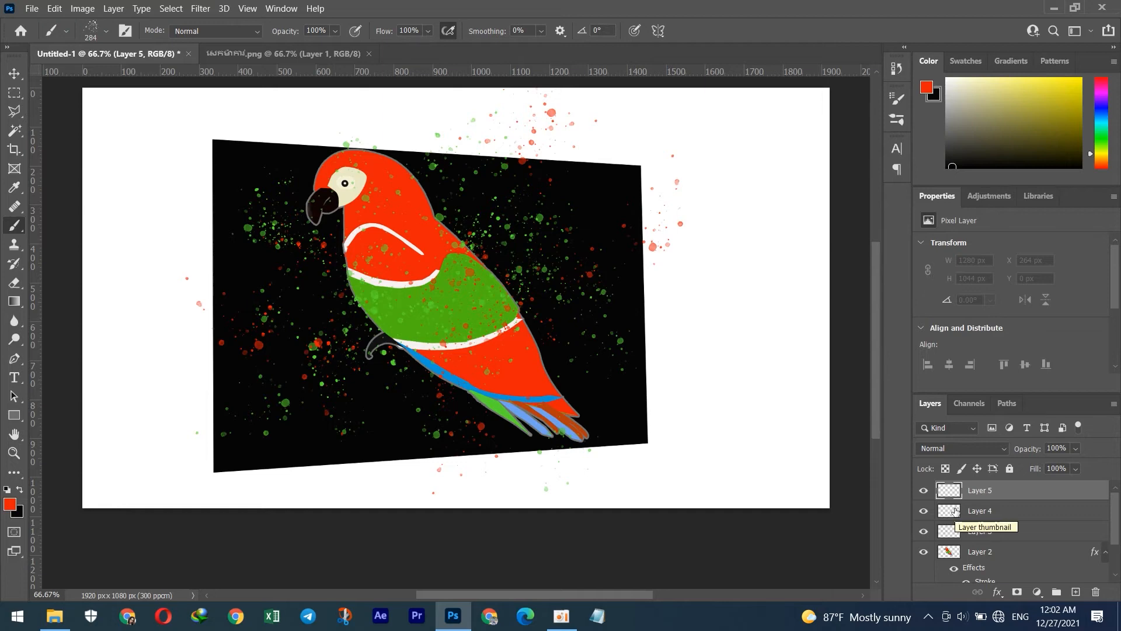
shift+click(983, 555)
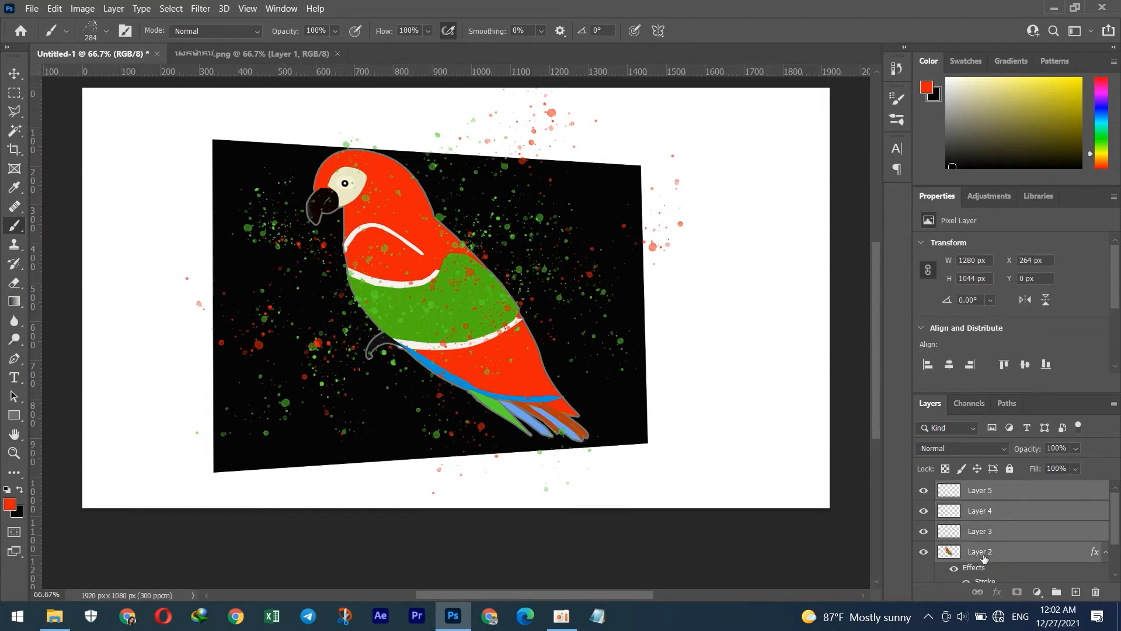
key(ctrl+e)
click(923, 551)
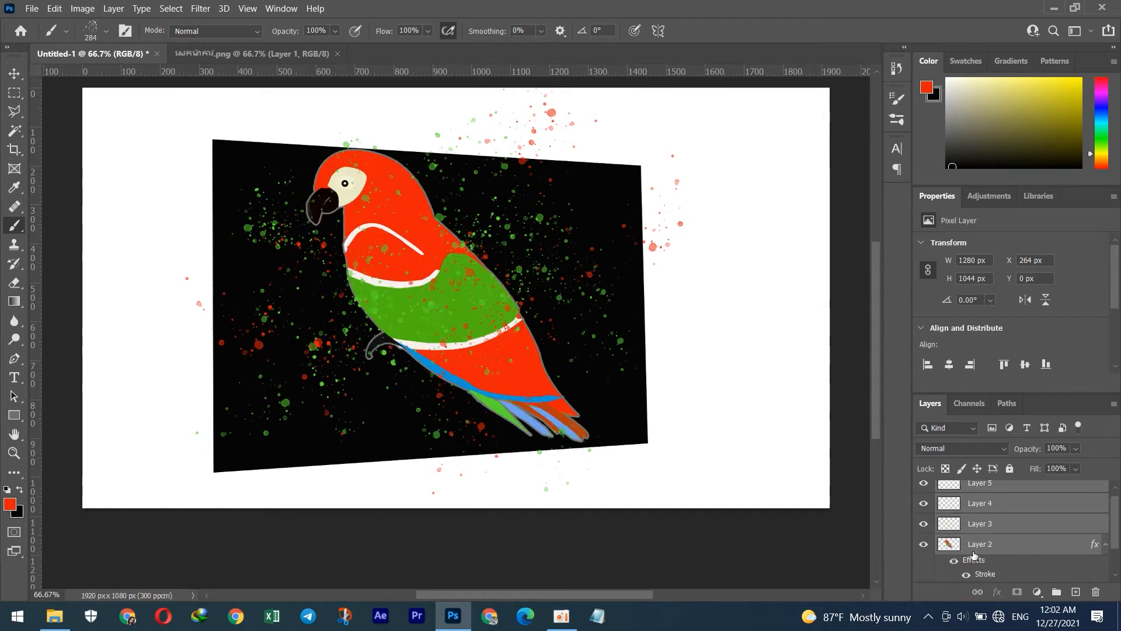
Step: Merge Layer 3, Layer 4 and Layer 5 into a single spatter layer and set its blend mode to Dissolve
click(977, 528)
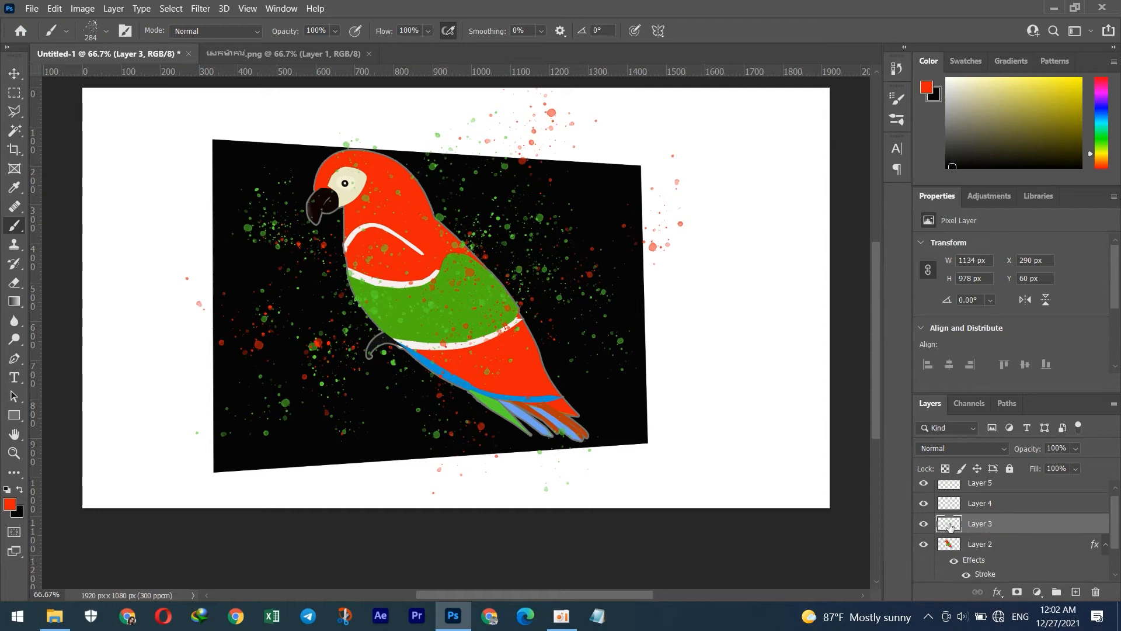
scroll(955, 497, up, 1)
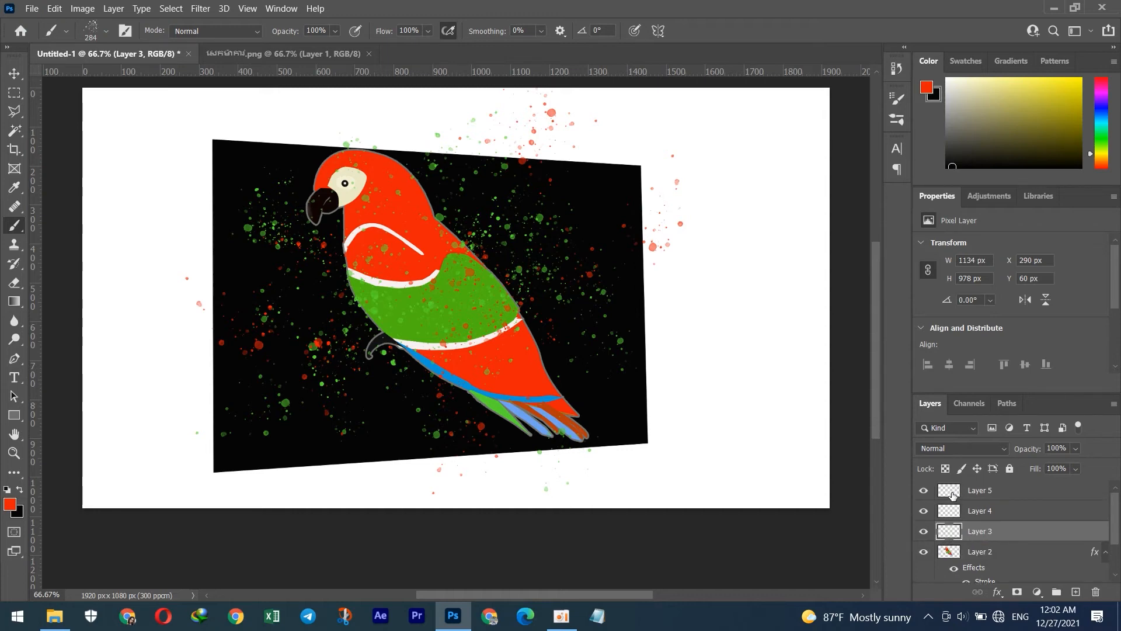
shift+click(953, 494)
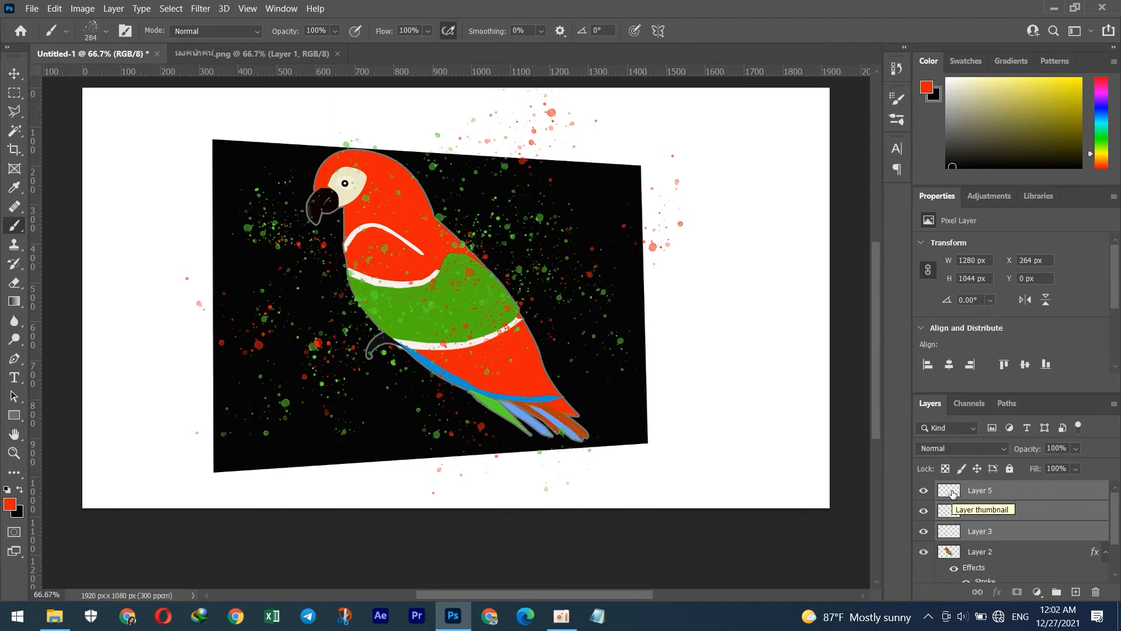
drag(953, 494, 953, 496)
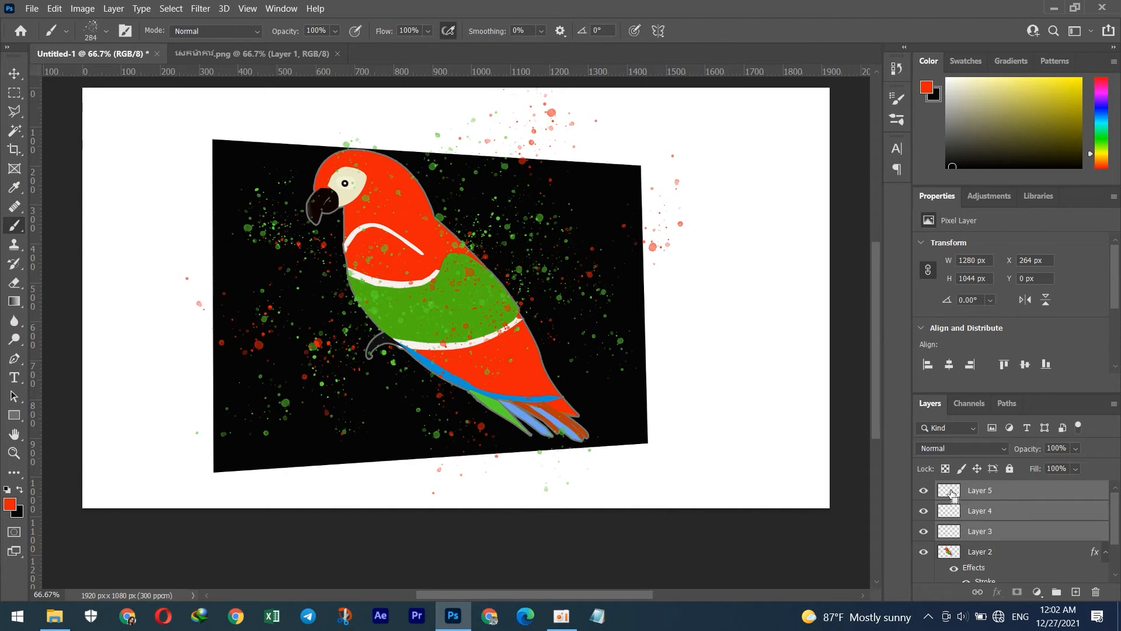
key(ctrl+e)
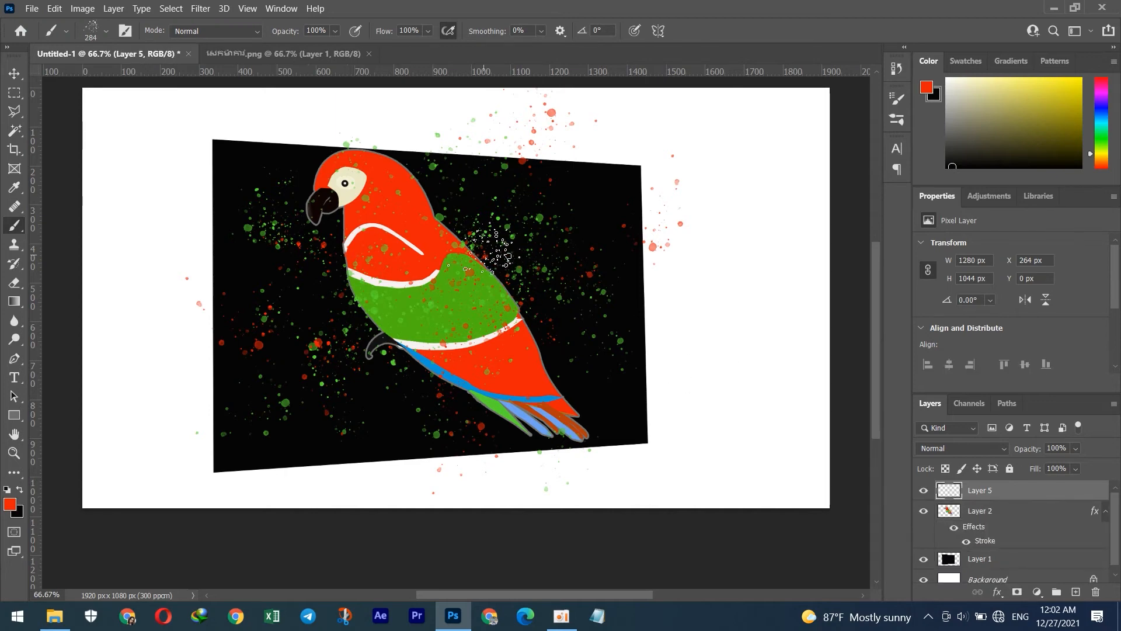
scroll(814, 416, down, 1)
scroll(928, 451, down, 1)
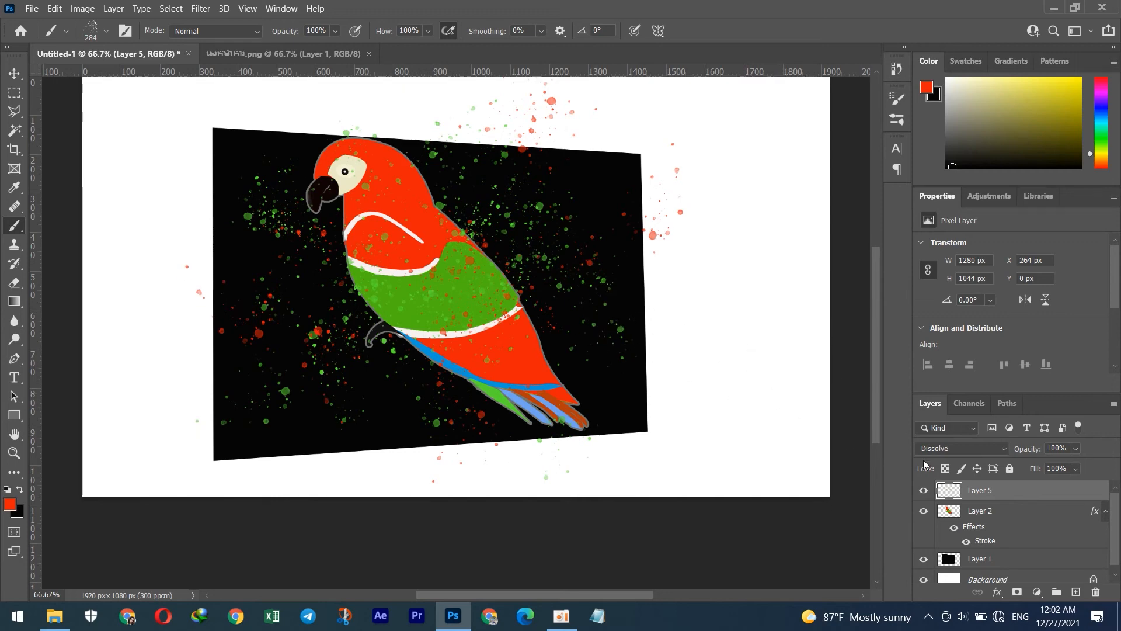
Step: Load the black panel's outline as a selection, invert it, delete the spatter outside the panel from Layer 5, and deselect
scroll(995, 543, down, 1)
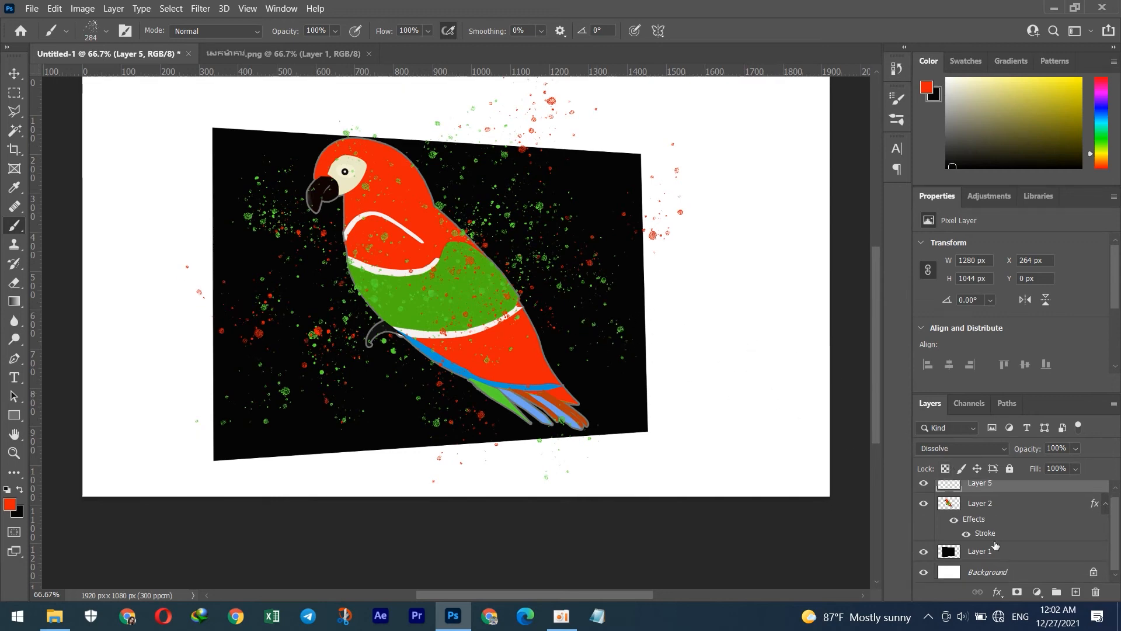
ctrl+click(948, 553)
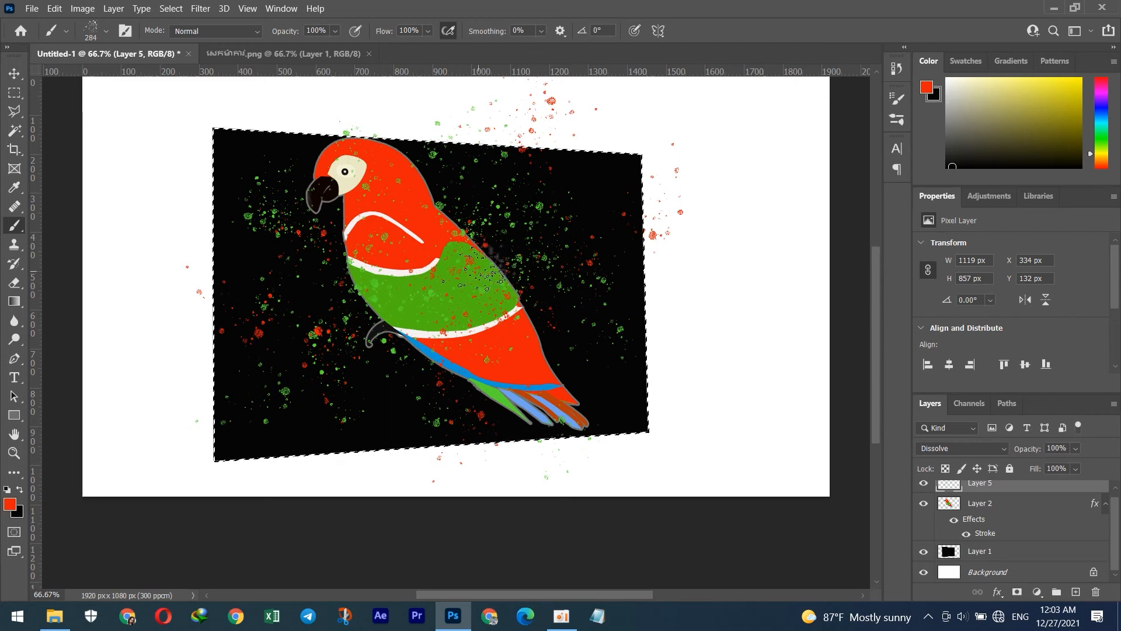
click(15, 73)
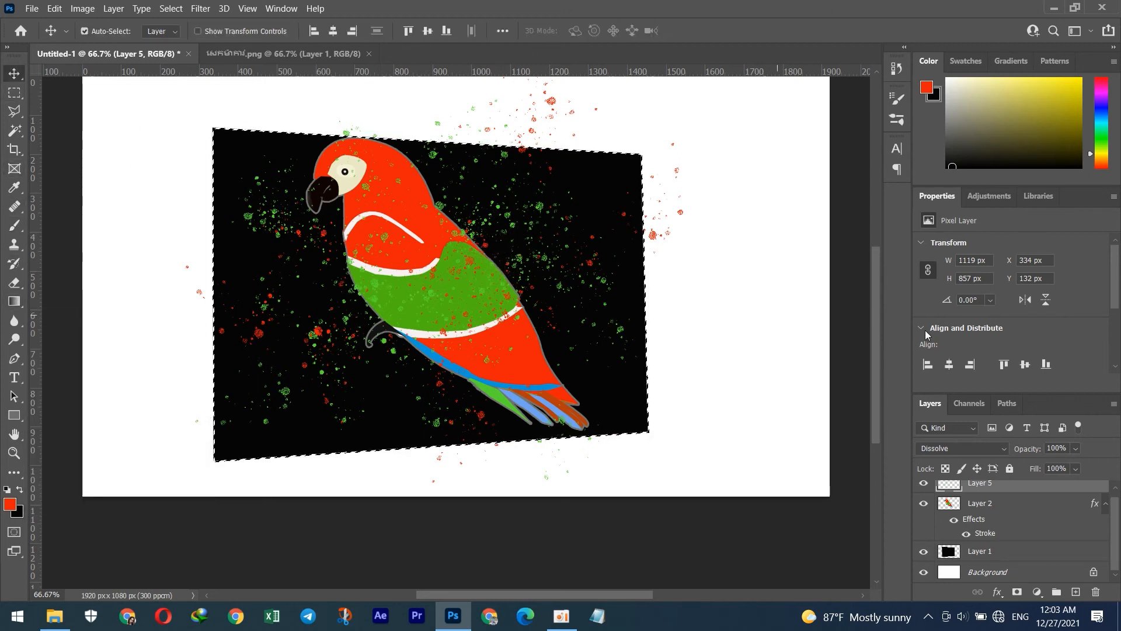
drag(677, 343, 663, 353)
key(ctrl)
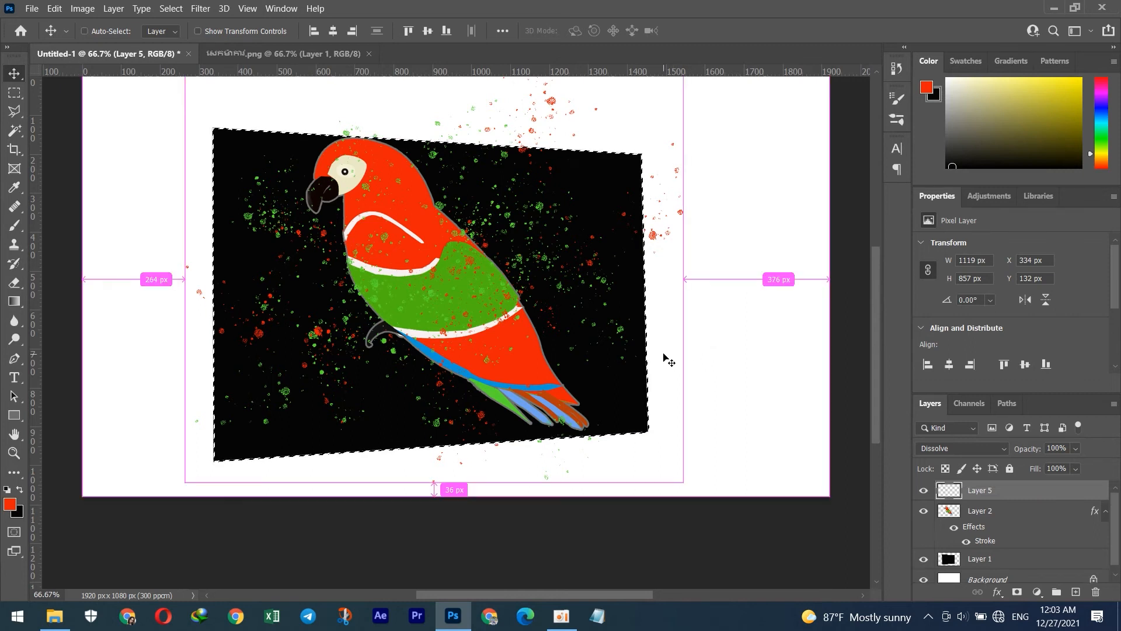
key(ctrl+a)
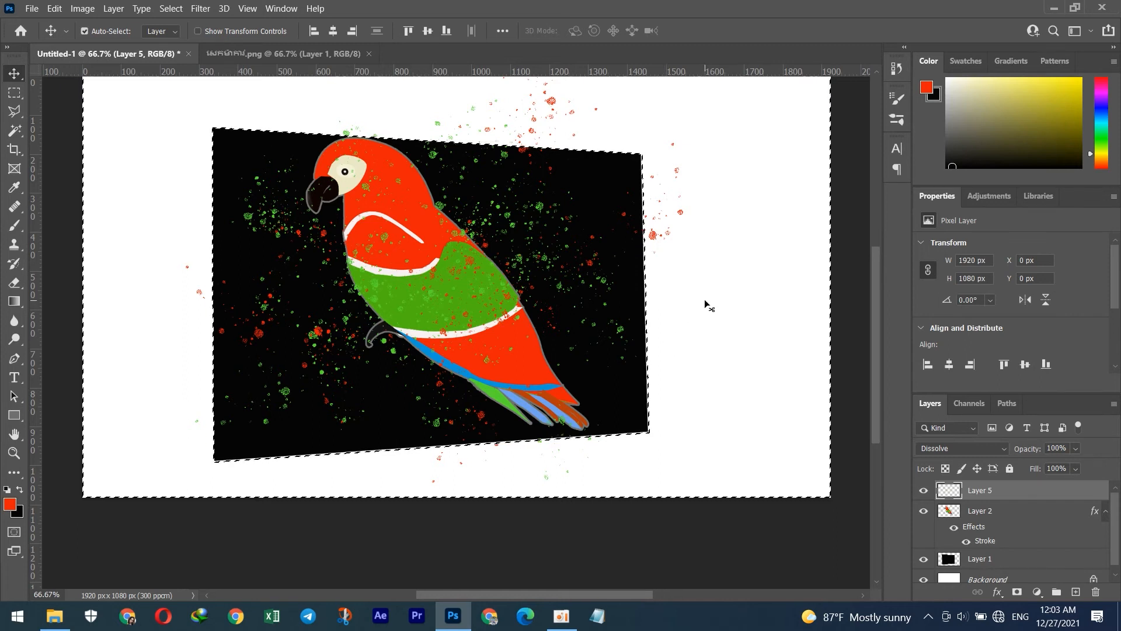
key(Delete)
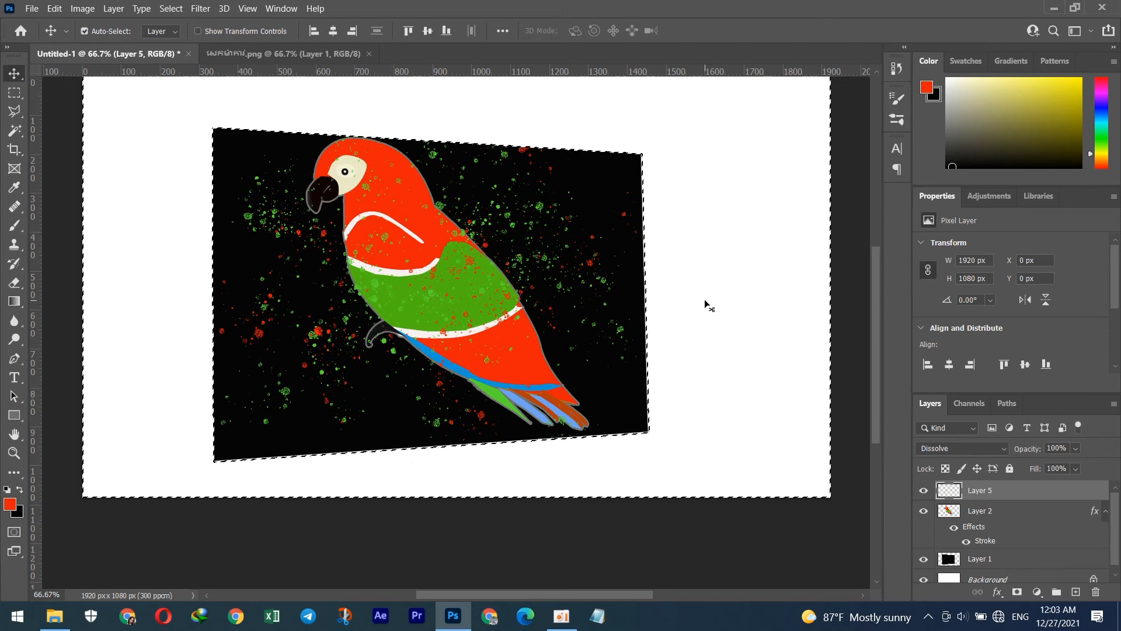
key(ctrl+d)
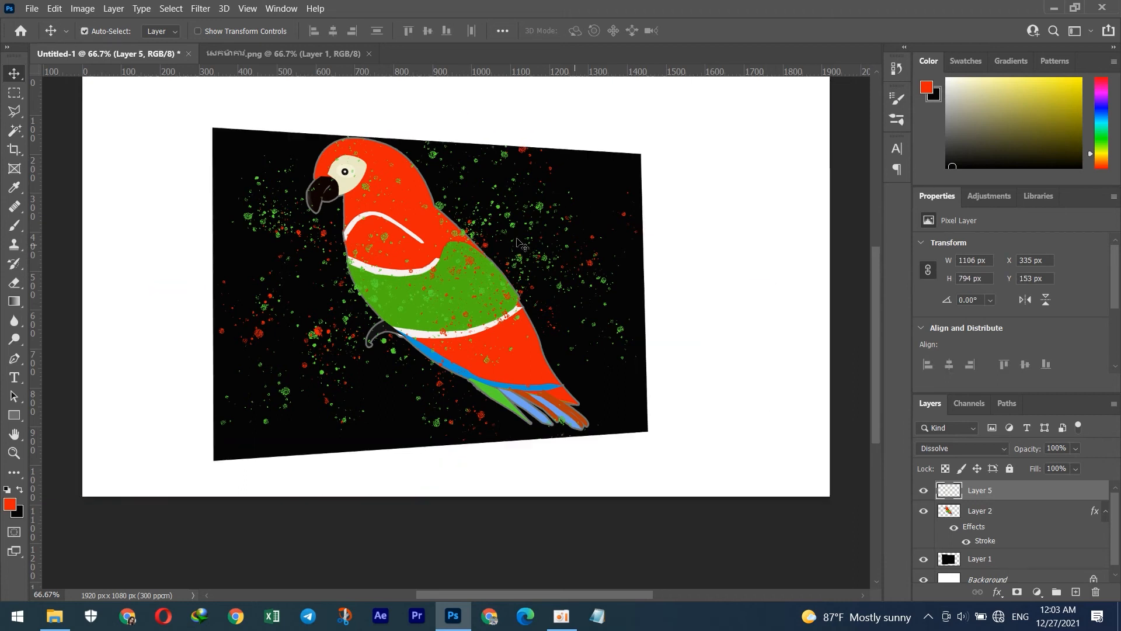
Step: Duplicate the black panel layer, Layer 1, and nudge the original below the copy 20 px to the left
click(983, 559)
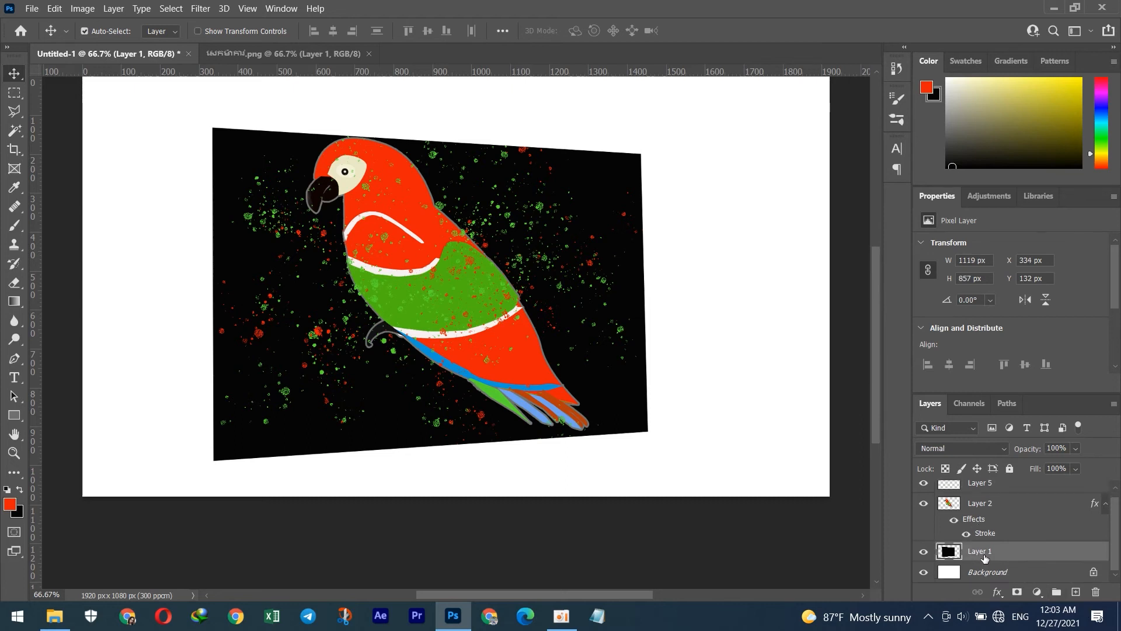
key(ctrl+j)
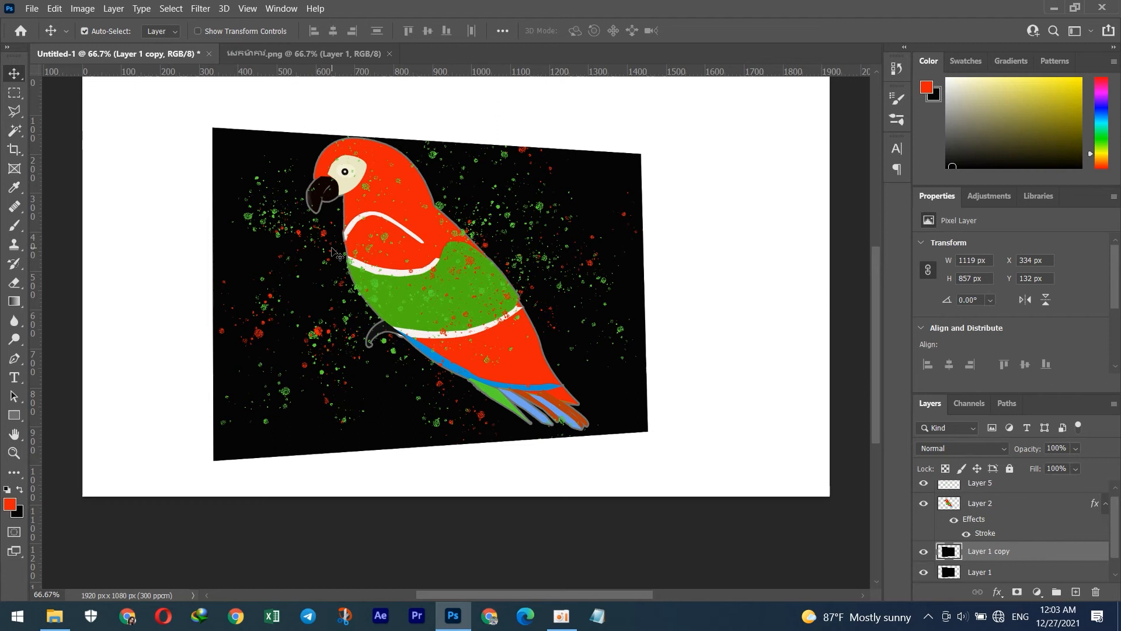
click(950, 573)
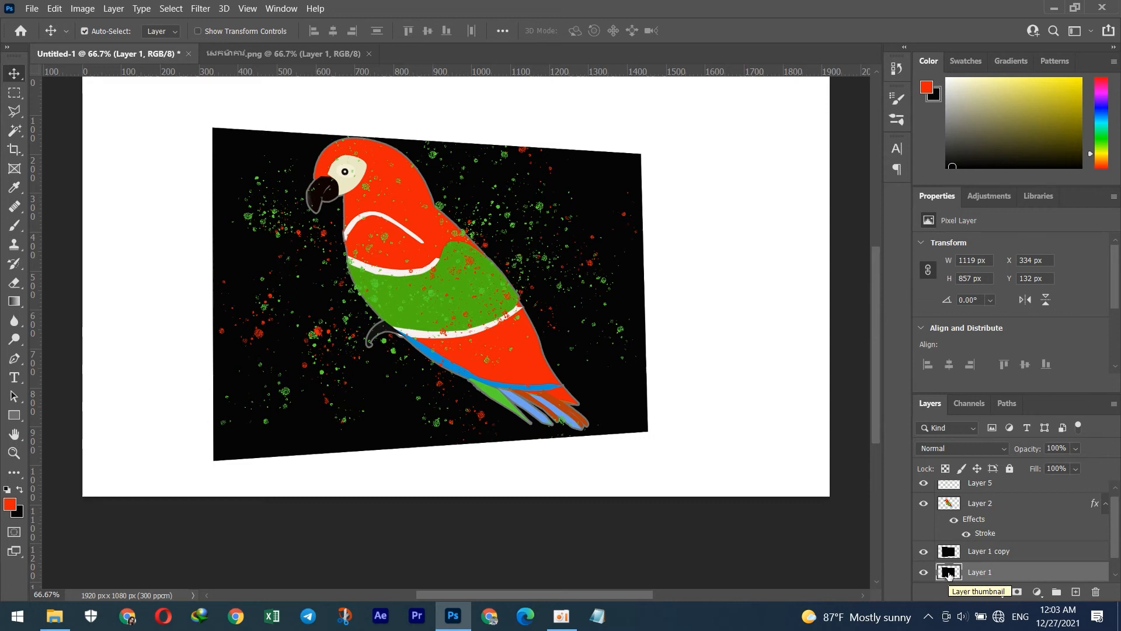
key(Left)
key(Left)
key(Left)
key(Left)
key(Left)
key(Left)
key(Left)
key(Left)
key(Left)
key(Left)
key(Left)
key(Left)
key(Left)
key(Left)
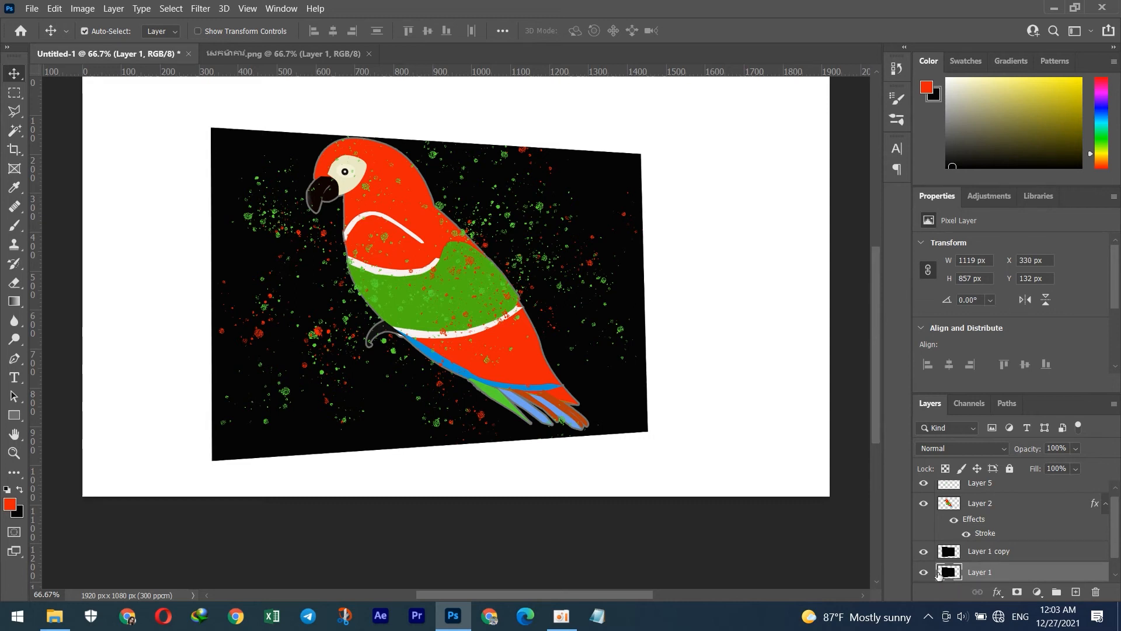
key(Left)
key(Left)
key(Left)
key(Left)
key(Left)
key(Left)
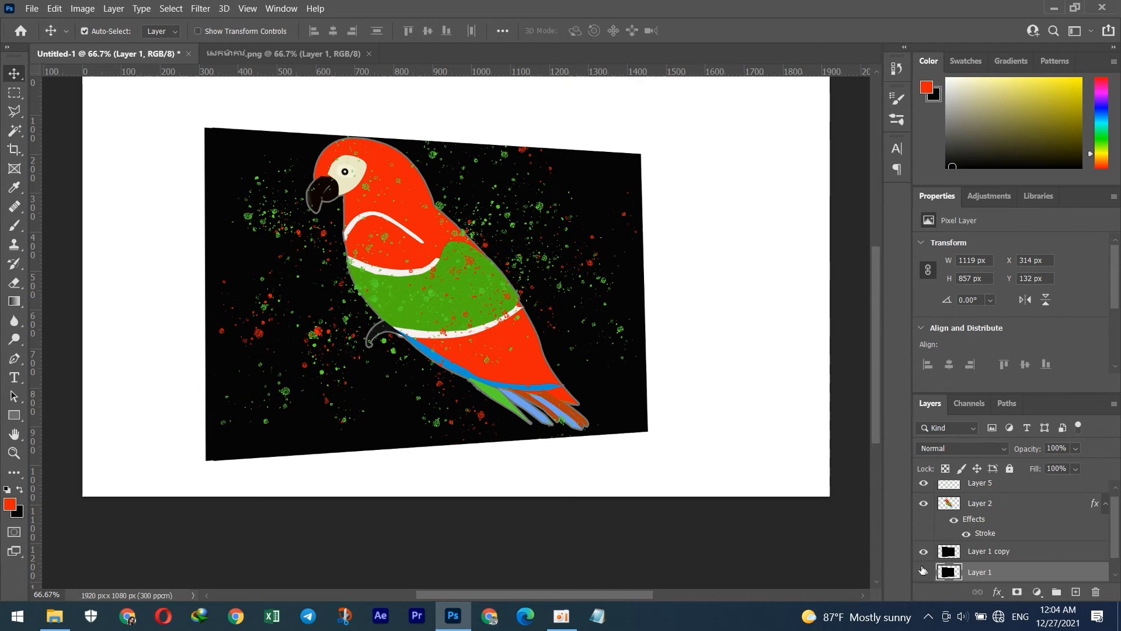
Step: Apply a 20 px Field Blur to the original Layer 1 as a soft shadow behind the black panel
click(32, 9)
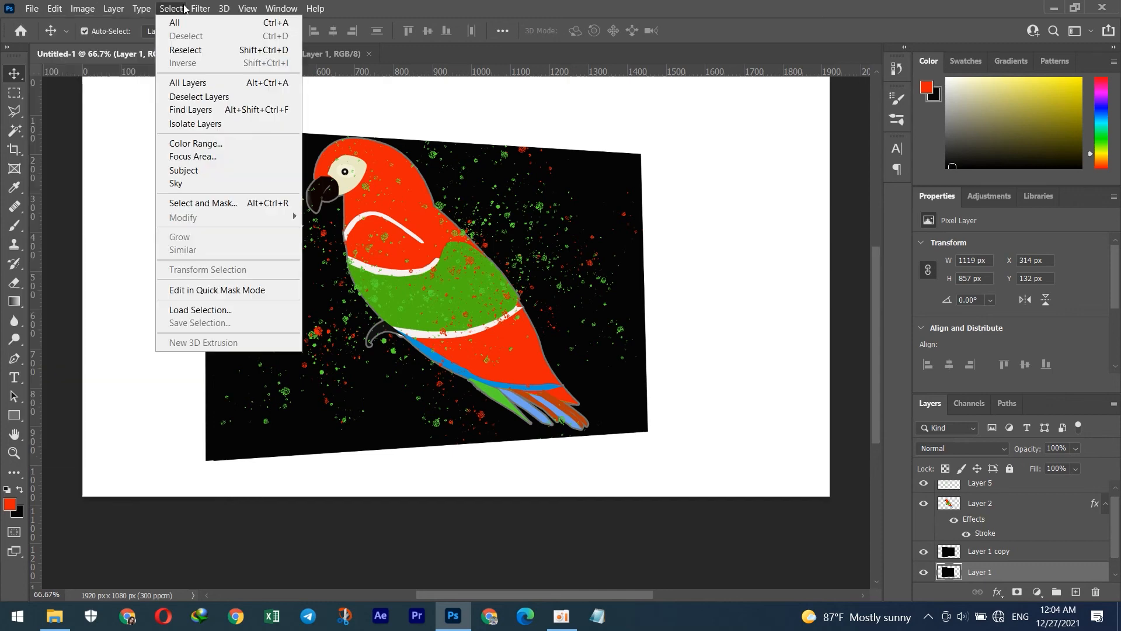
click(200, 9)
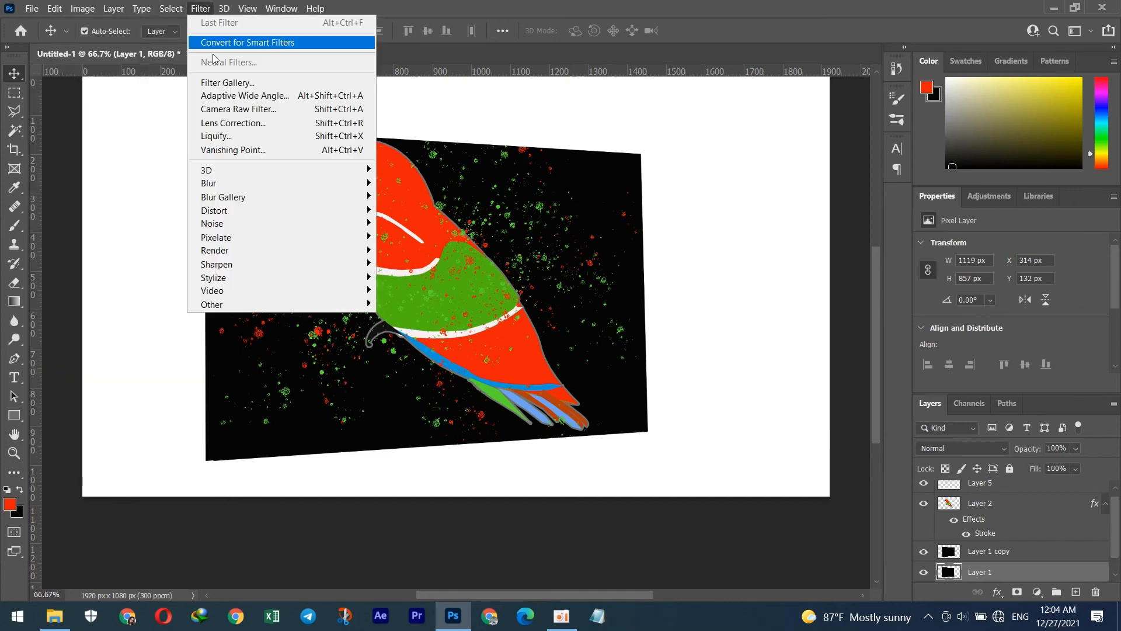
mouse_move(240, 186)
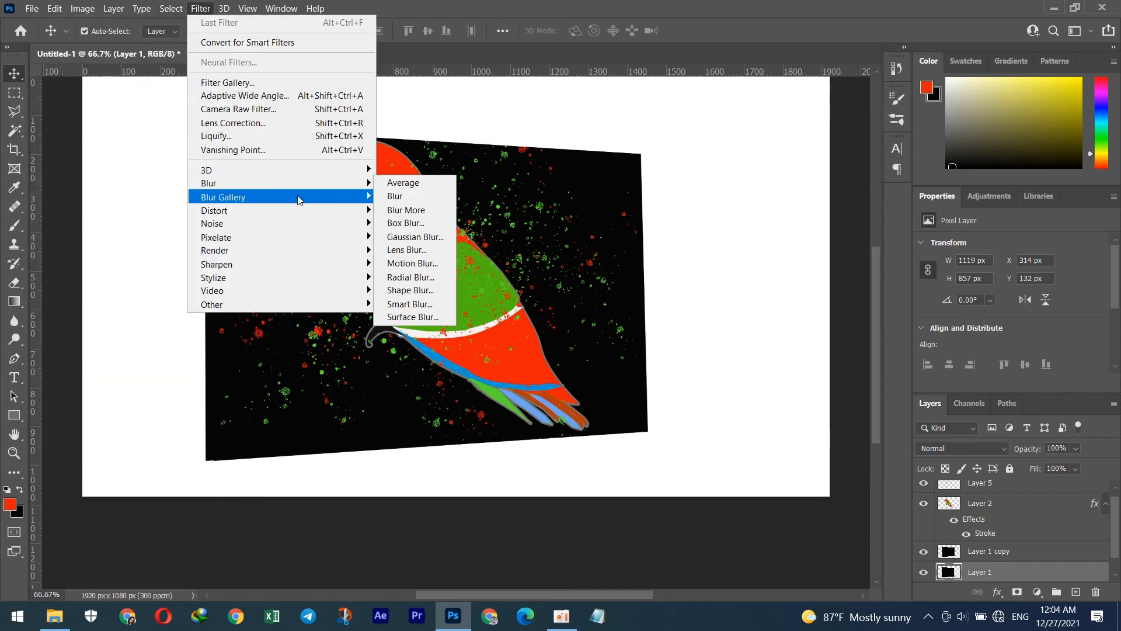
mouse_move(350, 198)
click(409, 197)
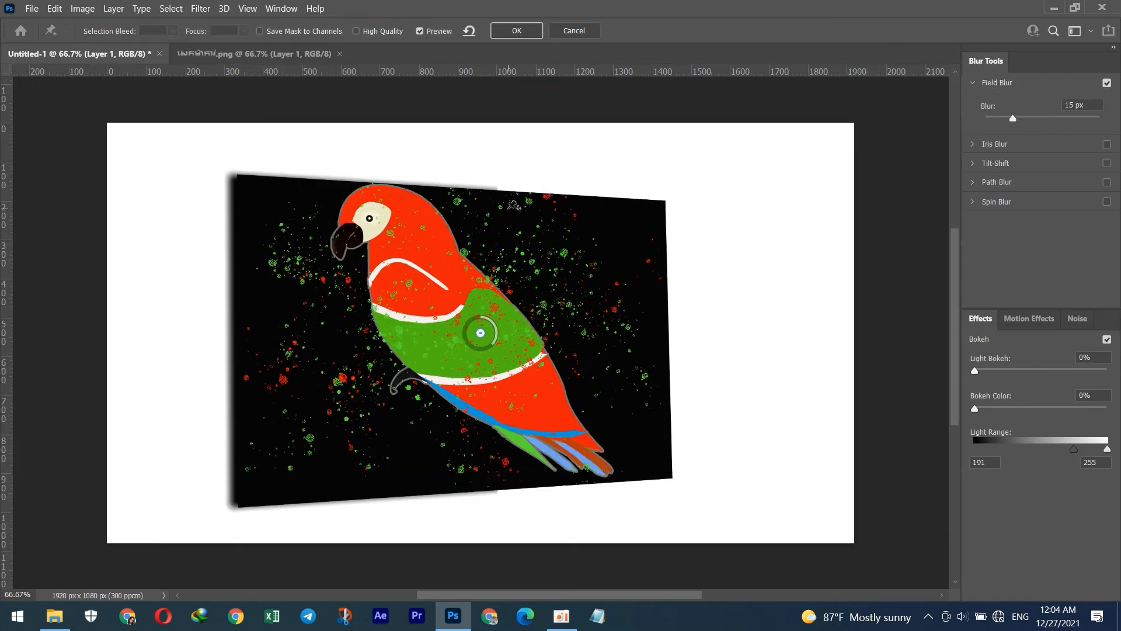
drag(1013, 117, 1015, 119)
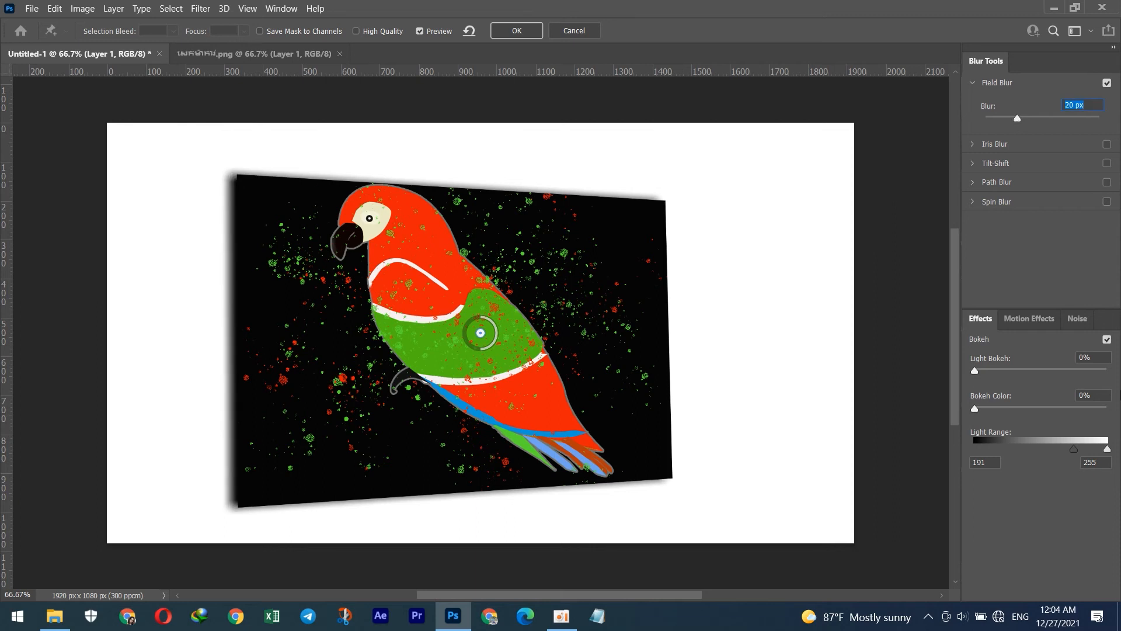
click(516, 30)
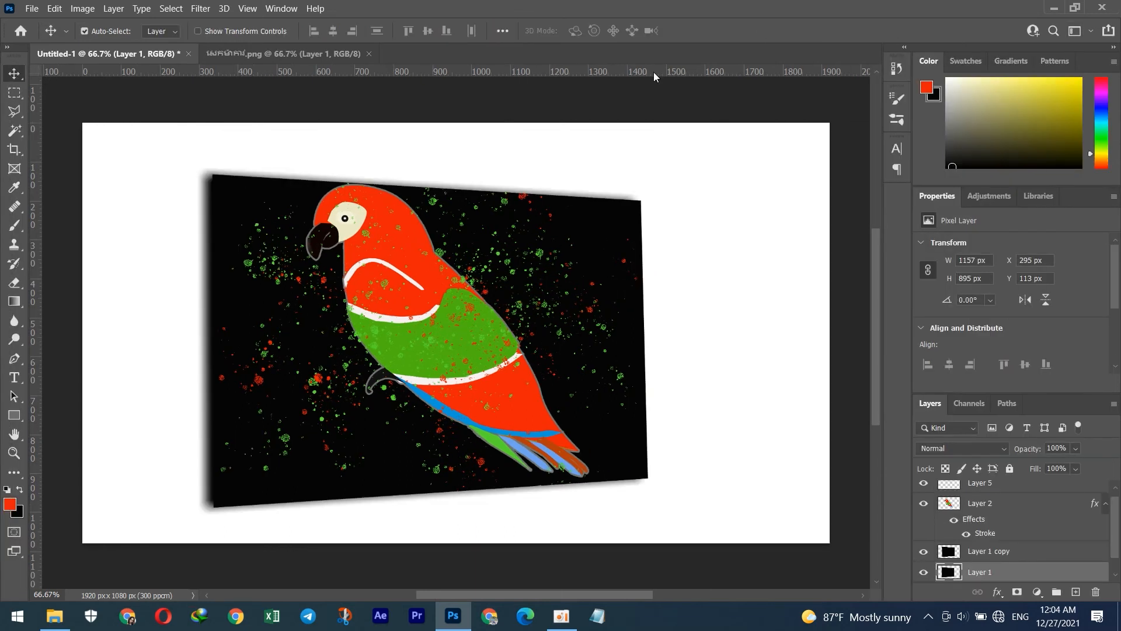